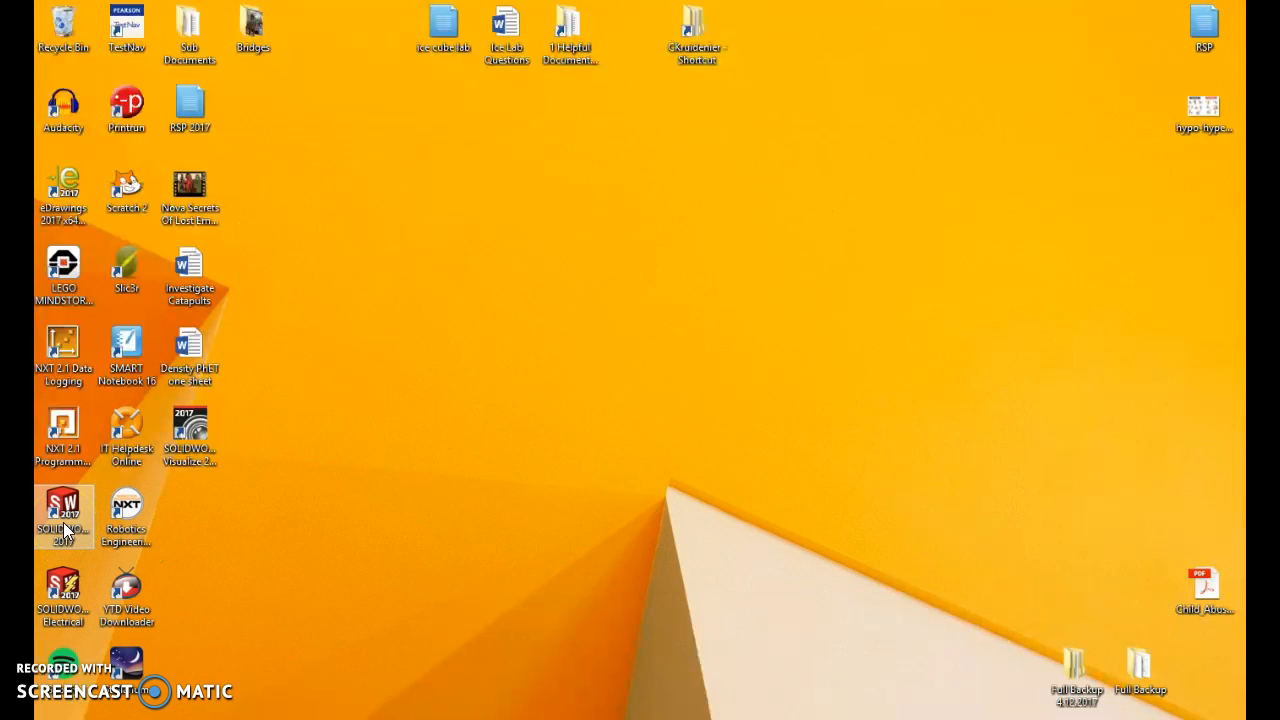
- Set the SOLIDWORKS 2017 shortcut apart in the open desktop area, keeping the SOLIDWORKS Electrical shortcut in its original column
{"action": "left_click_drag", "start_coordinate": [66, 530], "coordinate": [395, 390]}
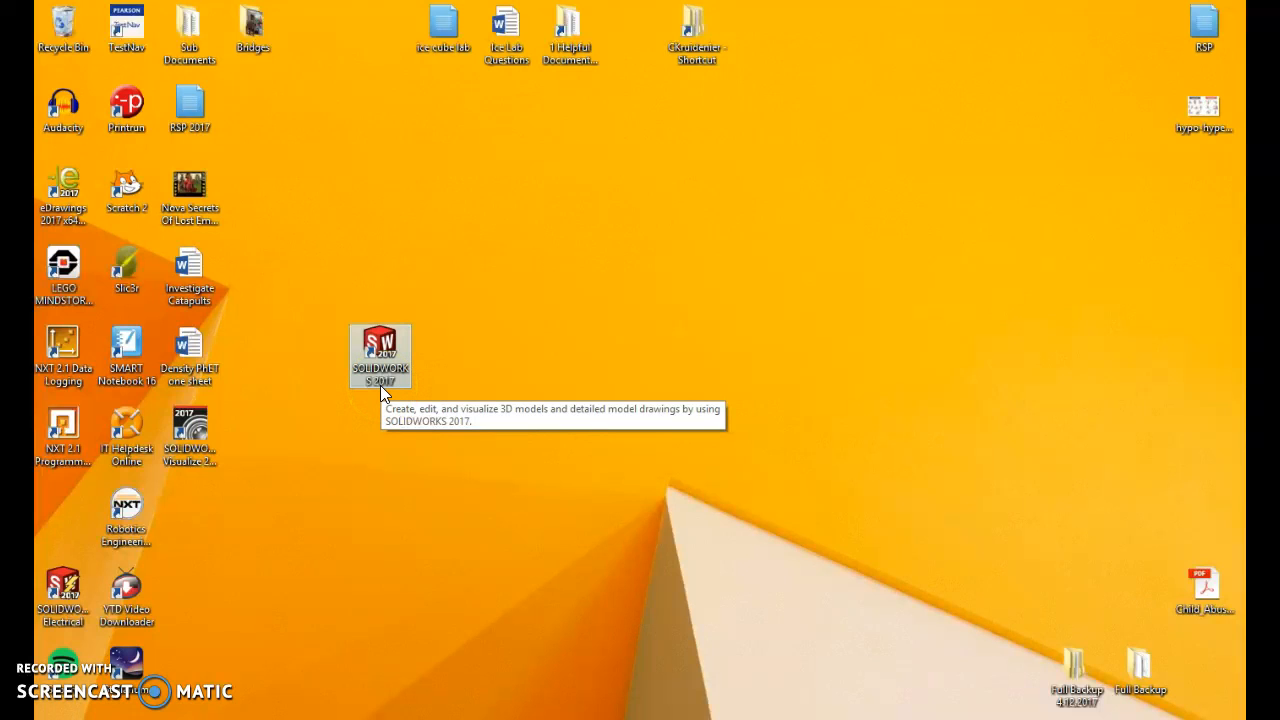
{"action": "left_click_drag", "start_coordinate": [63, 588], "coordinate": [405, 432]}
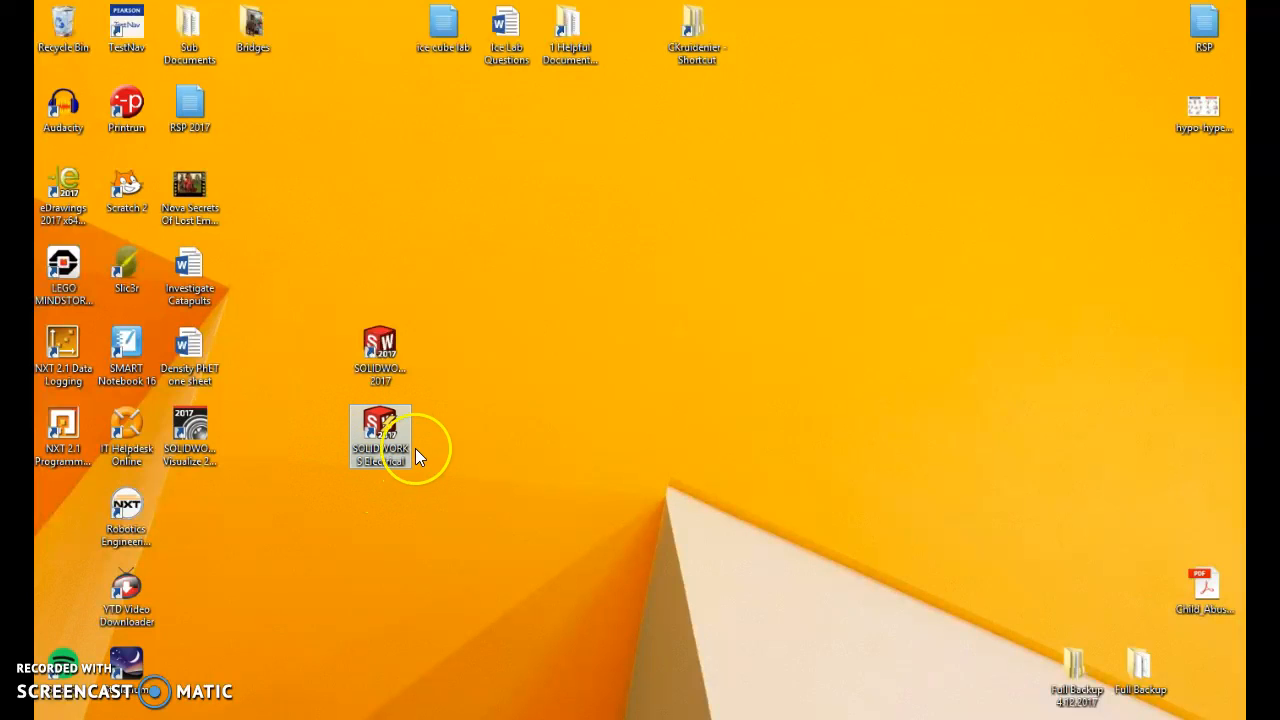
{"action": "left_click_drag", "start_coordinate": [398, 443], "coordinate": [66, 594]}
- Launch SOLIDWORKS 2017 from its desktop shortcut and dismiss the journal file warning
{"action": "left_click", "coordinate": [395, 365]}
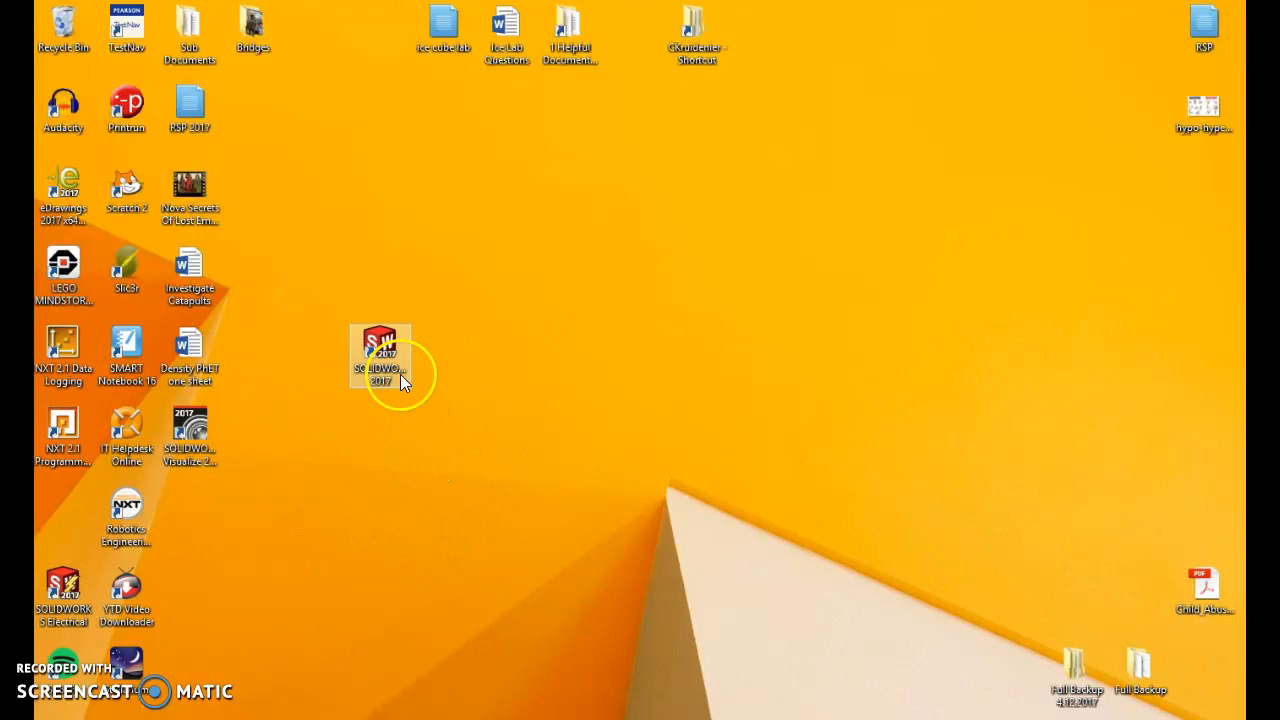
{"action": "double_click", "coordinate": [389, 345]}
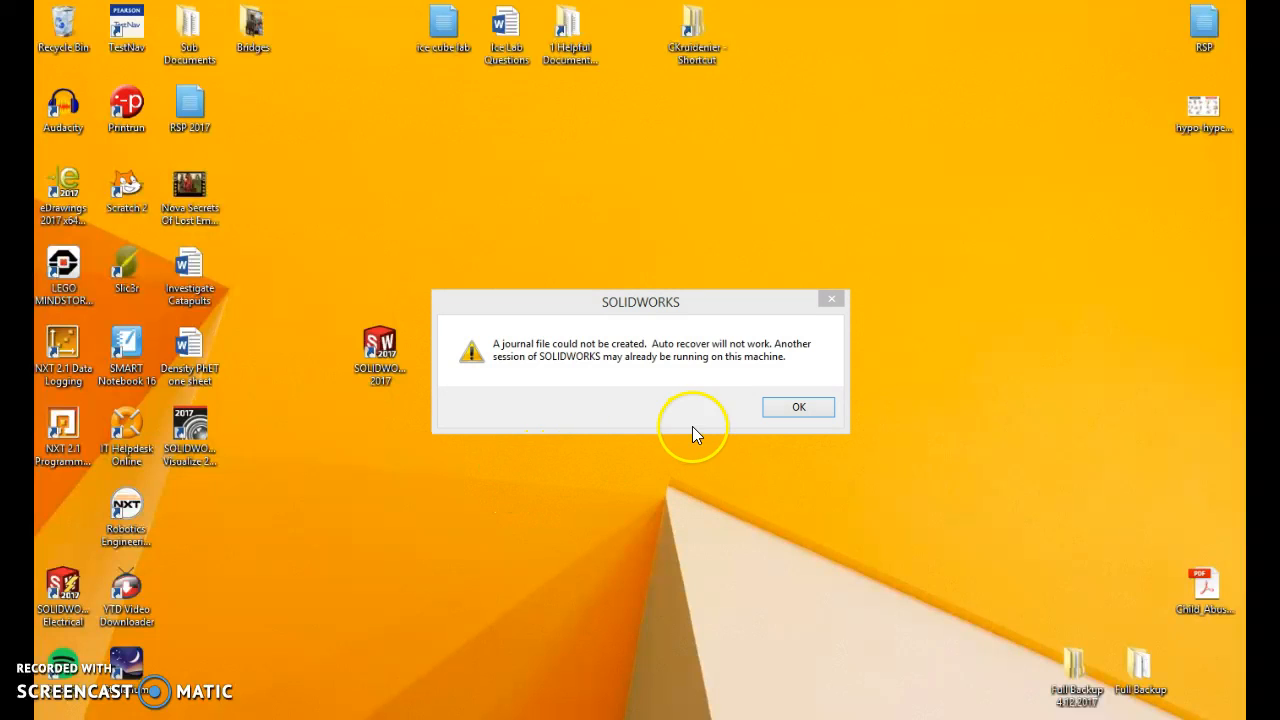
{"action": "left_click", "coordinate": [796, 408]}
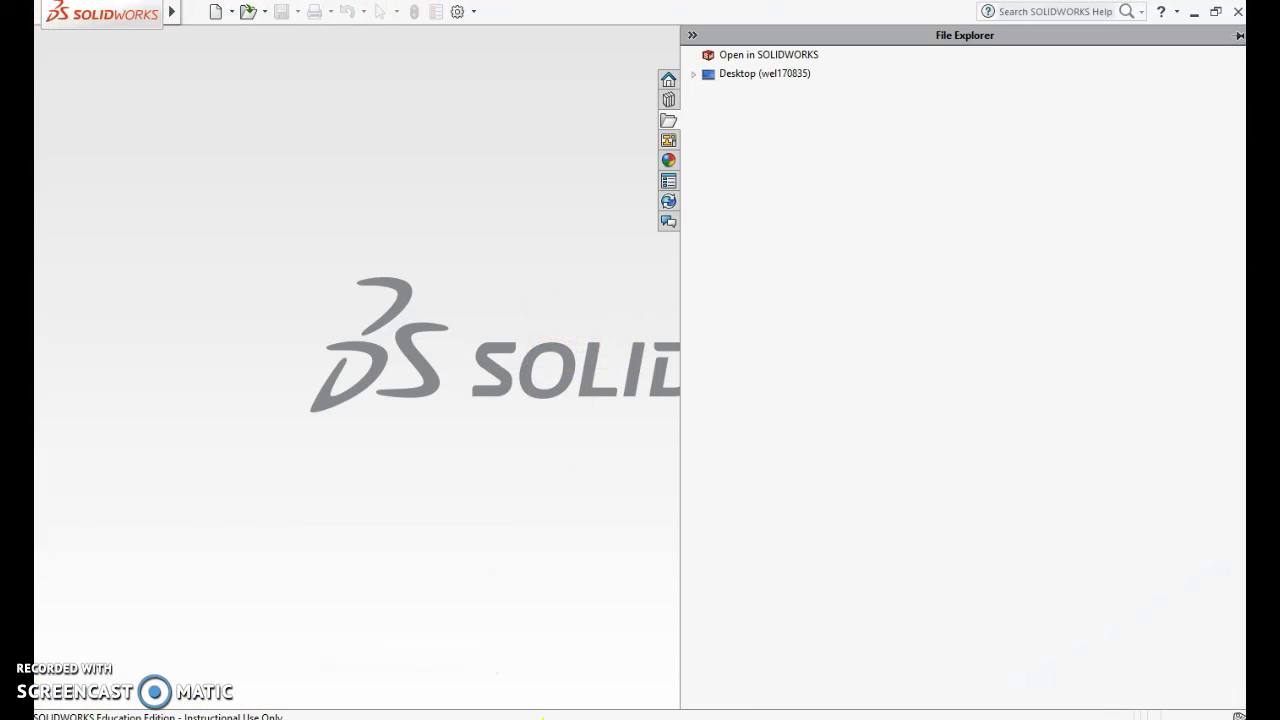
- Switch to the open Batman Spinner part and examine its faces, edge thickness and central hole from several angles
{"action": "left_click", "coordinate": [541, 719]}
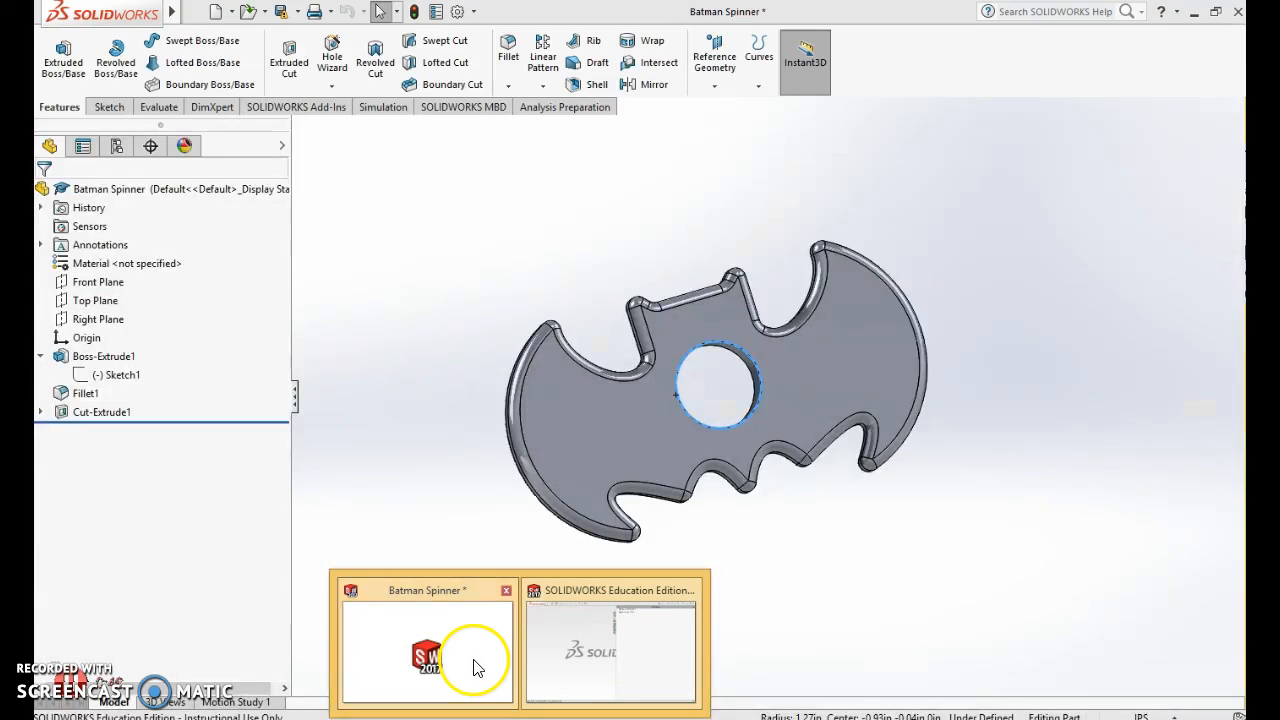
{"action": "left_click", "coordinate": [476, 668]}
{"action": "middle_click_drag", "start_coordinate": [1034, 361], "coordinate": [664, 447]}
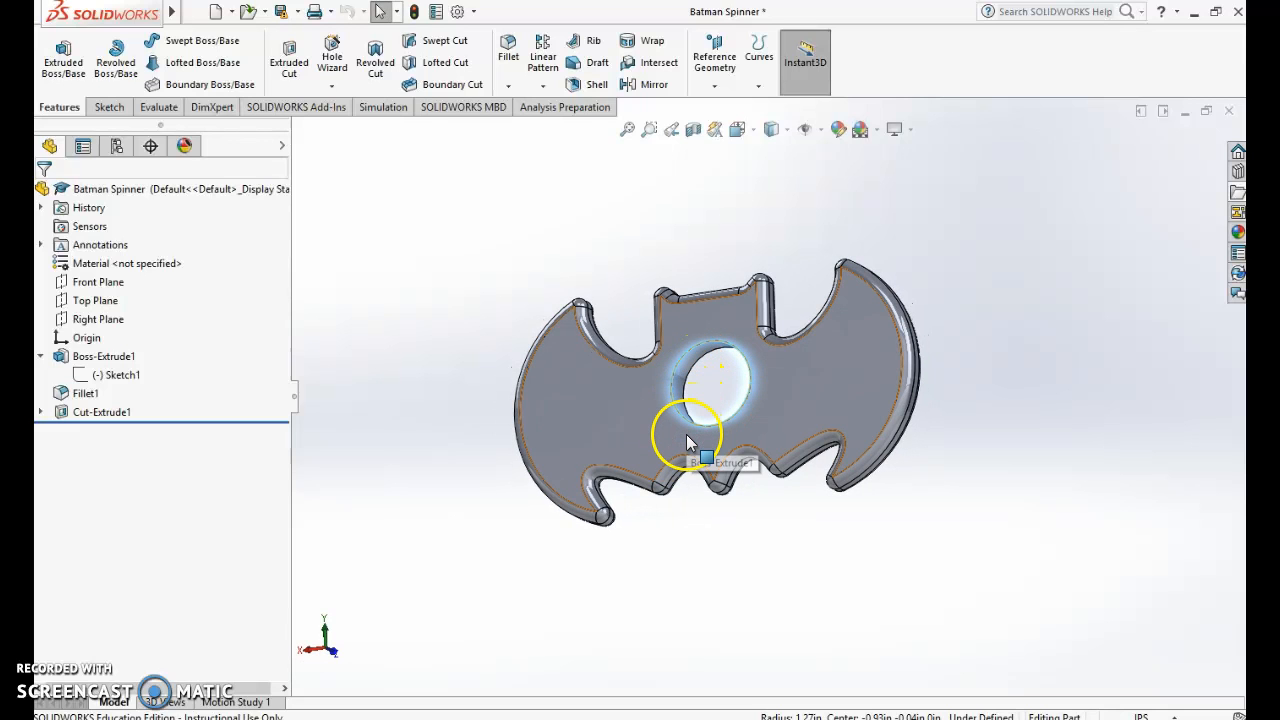
{"action": "middle_click_drag", "start_coordinate": [631, 272], "coordinate": [810, 311]}
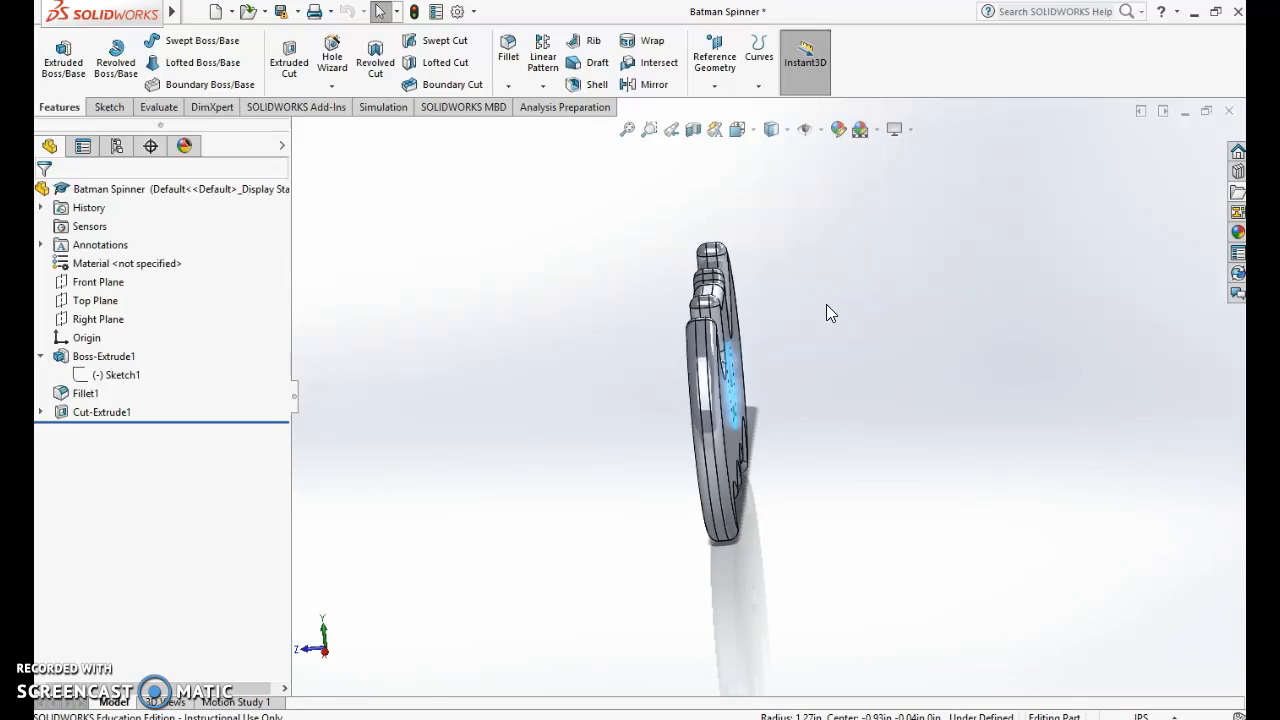
{"action": "middle_click_drag", "start_coordinate": [775, 360], "coordinate": [632, 379]}
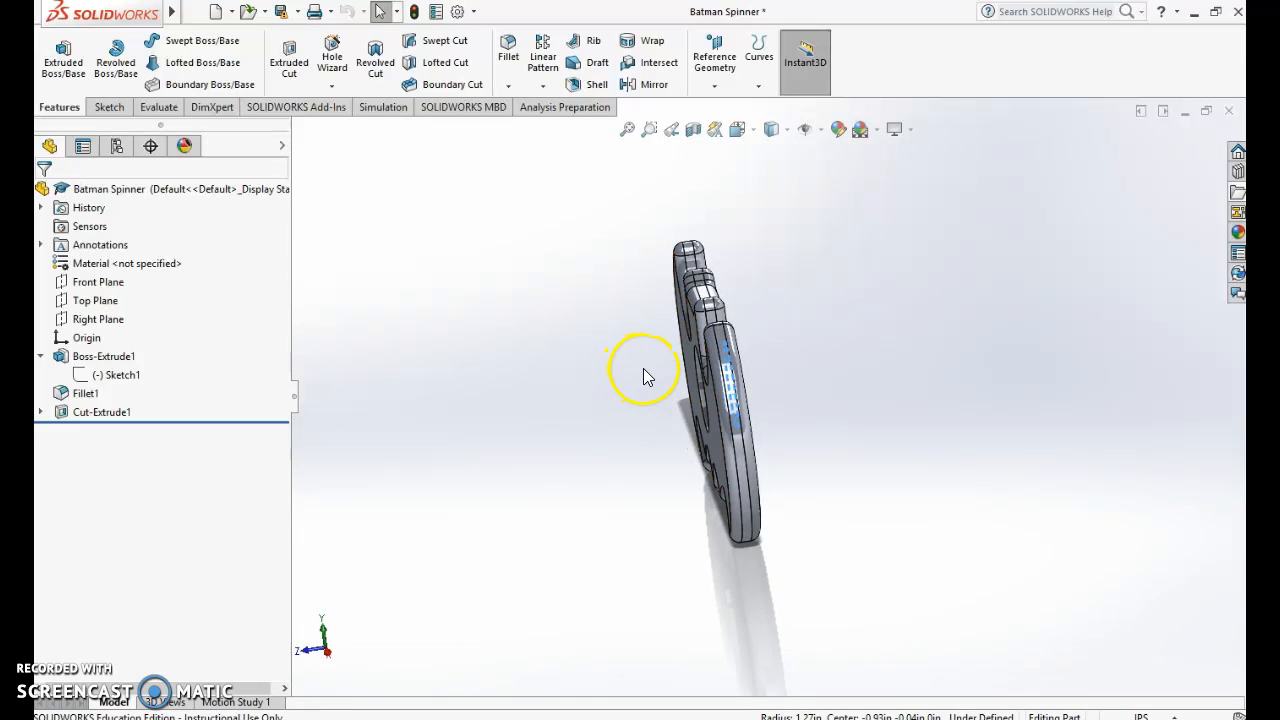
{"action": "middle_click_drag", "start_coordinate": [751, 343], "coordinate": [955, 337]}
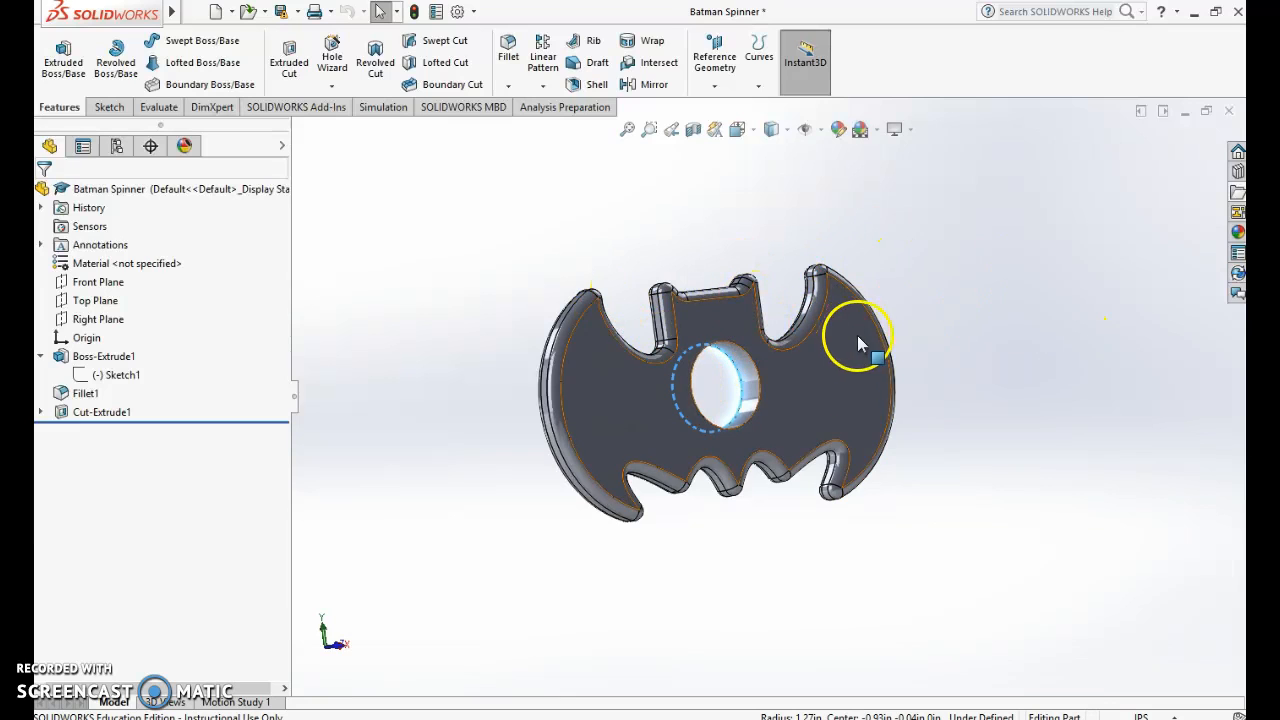
- Close the Batman Spinner session and narrow the File Explorer pane in the empty SOLIDWORKS window
{"action": "left_click", "coordinate": [1236, 14]}
{"action": "left_click", "coordinate": [590, 400]}
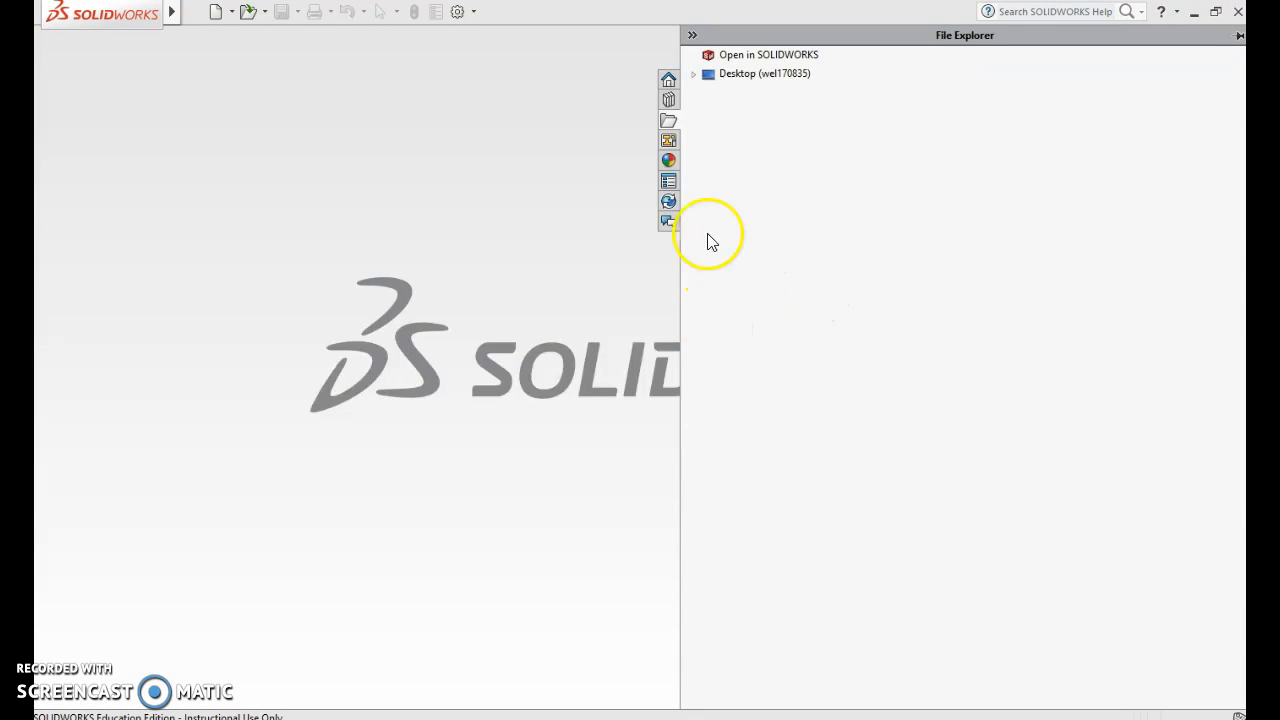
{"action": "left_click", "coordinate": [692, 36]}
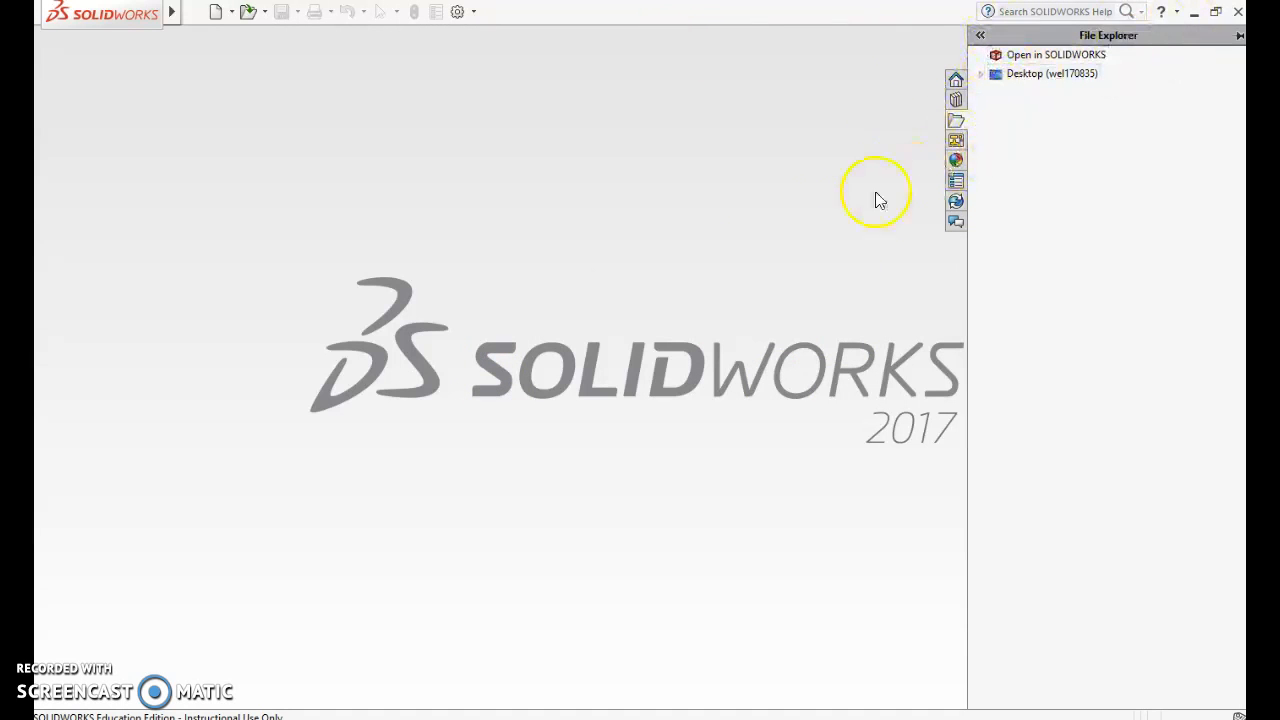
- Create a new Part document
{"action": "left_click", "coordinate": [232, 12]}
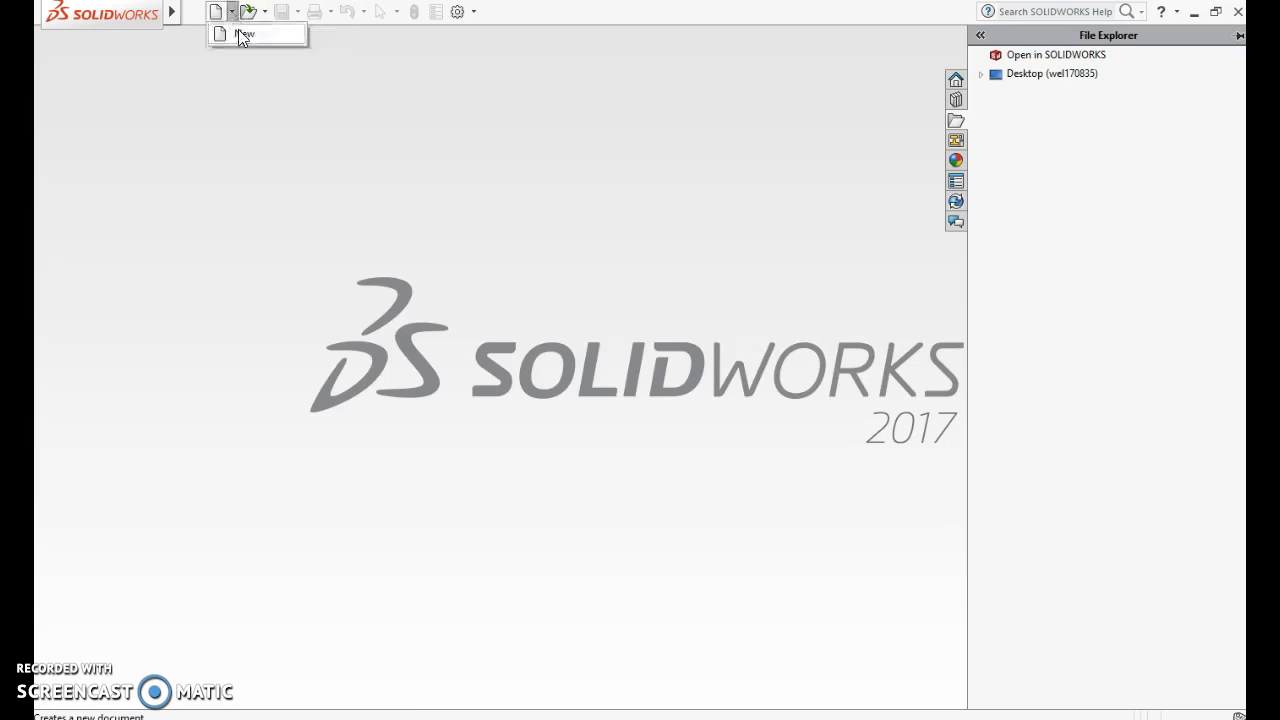
{"action": "left_click", "coordinate": [244, 33]}
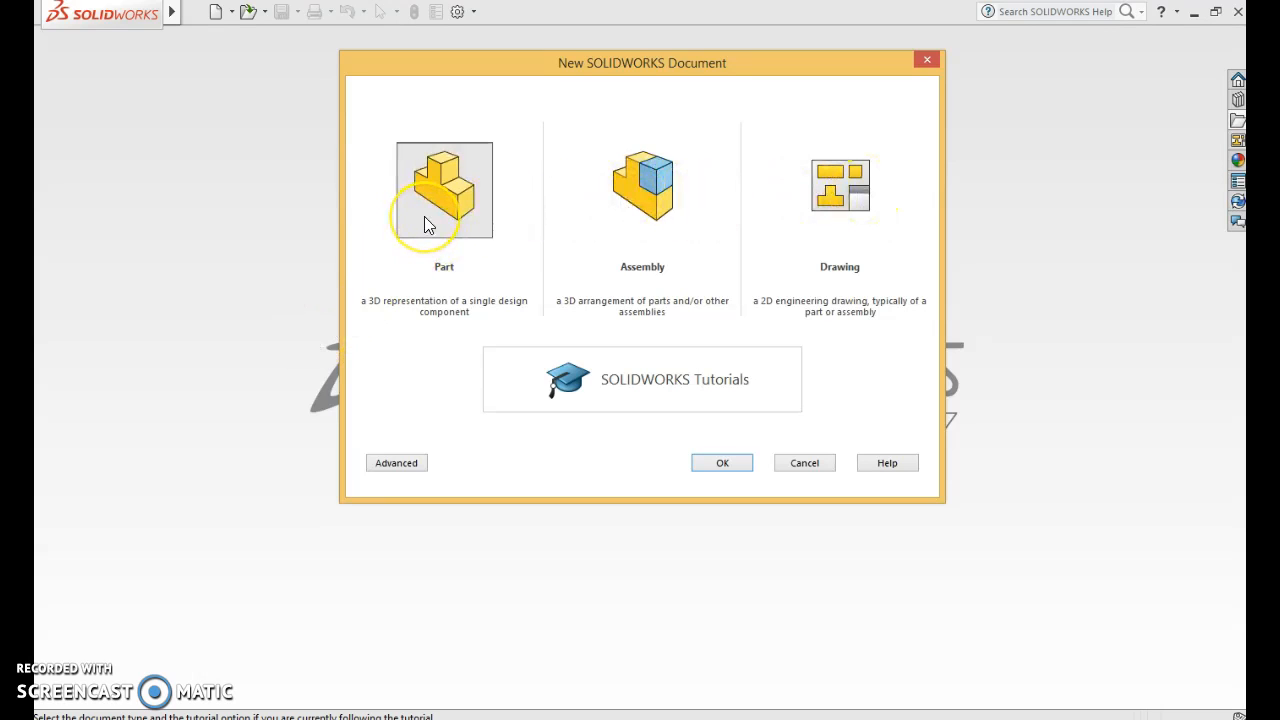
{"action": "left_click", "coordinate": [718, 464]}
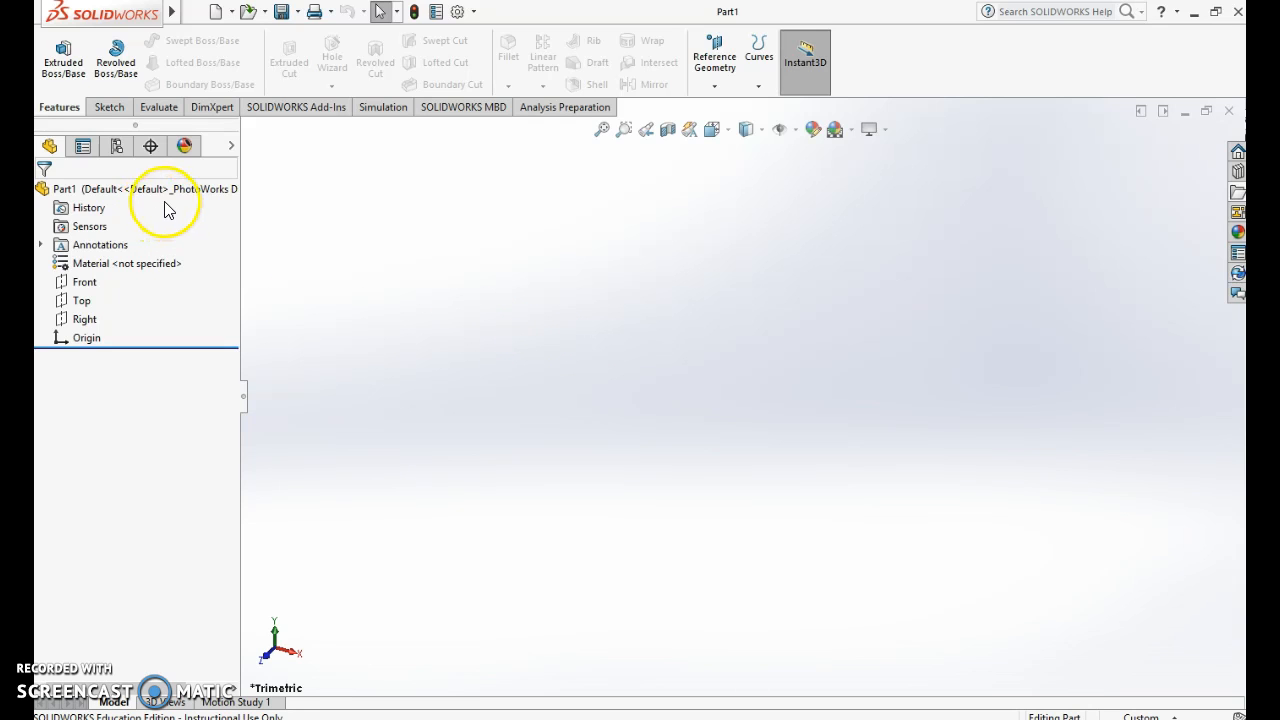
- Preview the Front, Top and Right planes one after another, ending with the Front plane selected
{"action": "left_click", "coordinate": [97, 286]}
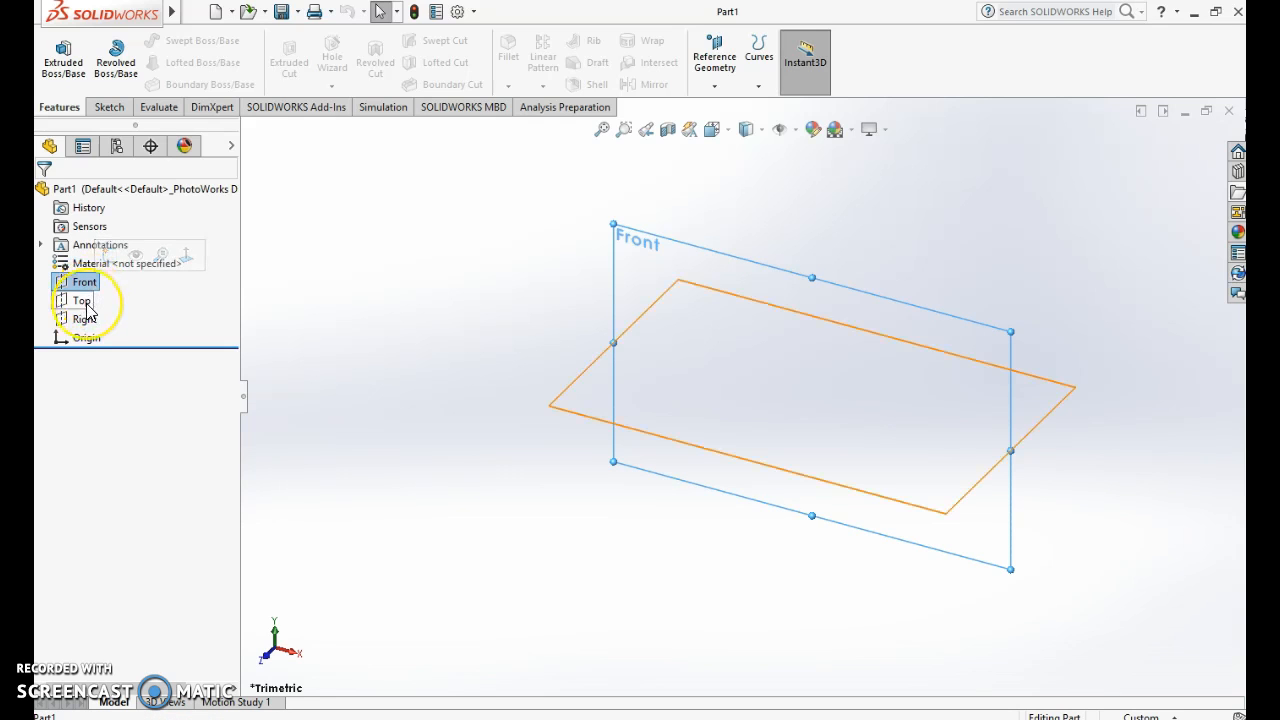
{"action": "left_click", "coordinate": [85, 304]}
{"action": "left_click", "coordinate": [86, 318]}
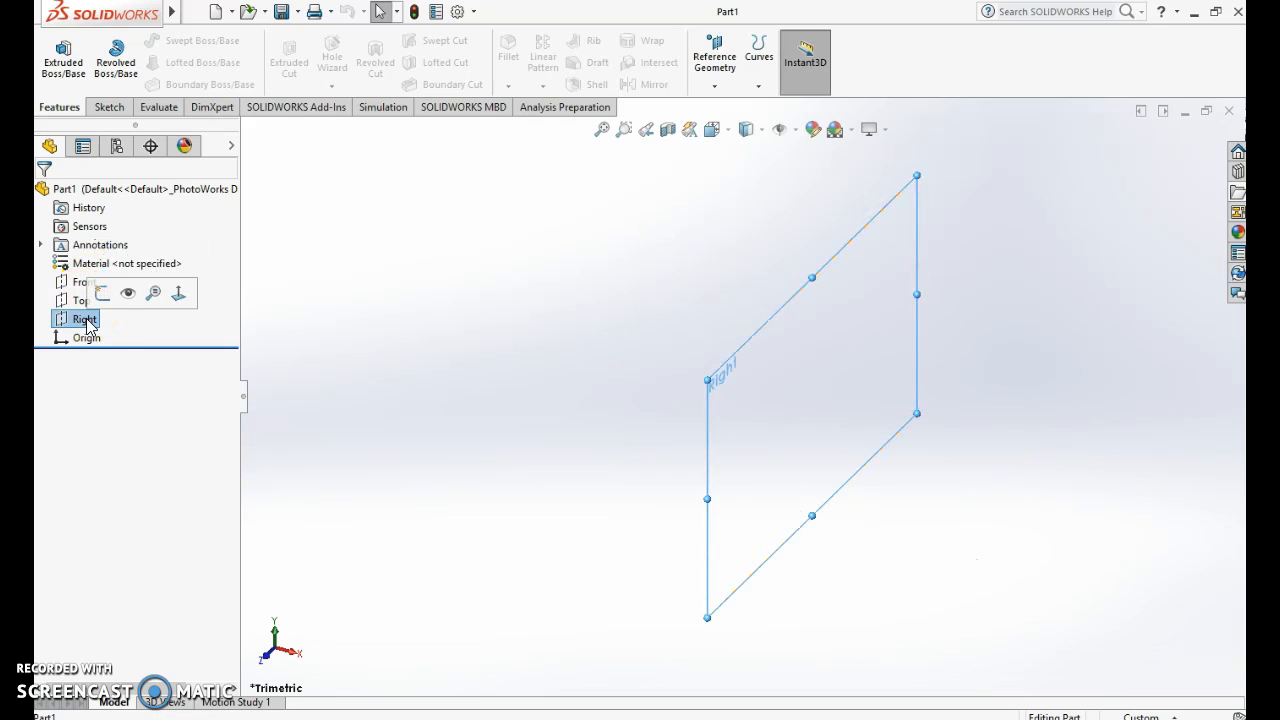
{"action": "left_click", "coordinate": [84, 284]}
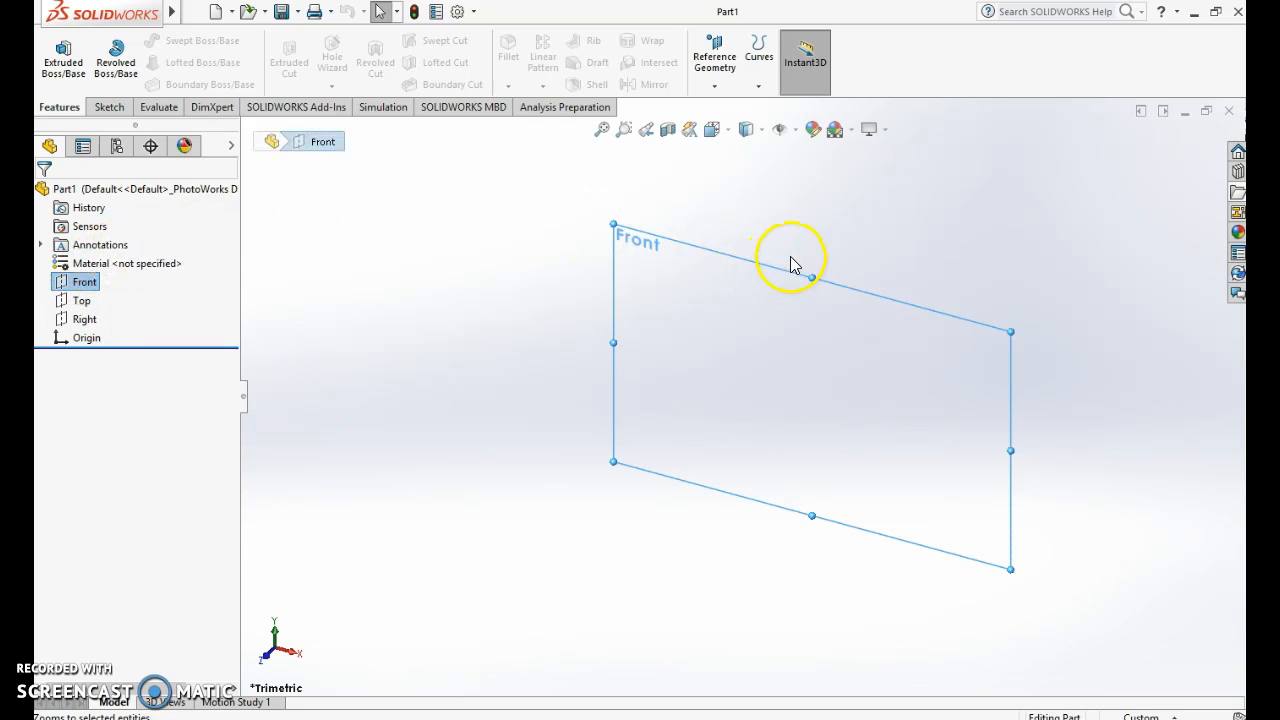
{"action": "left_click", "coordinate": [86, 286]}
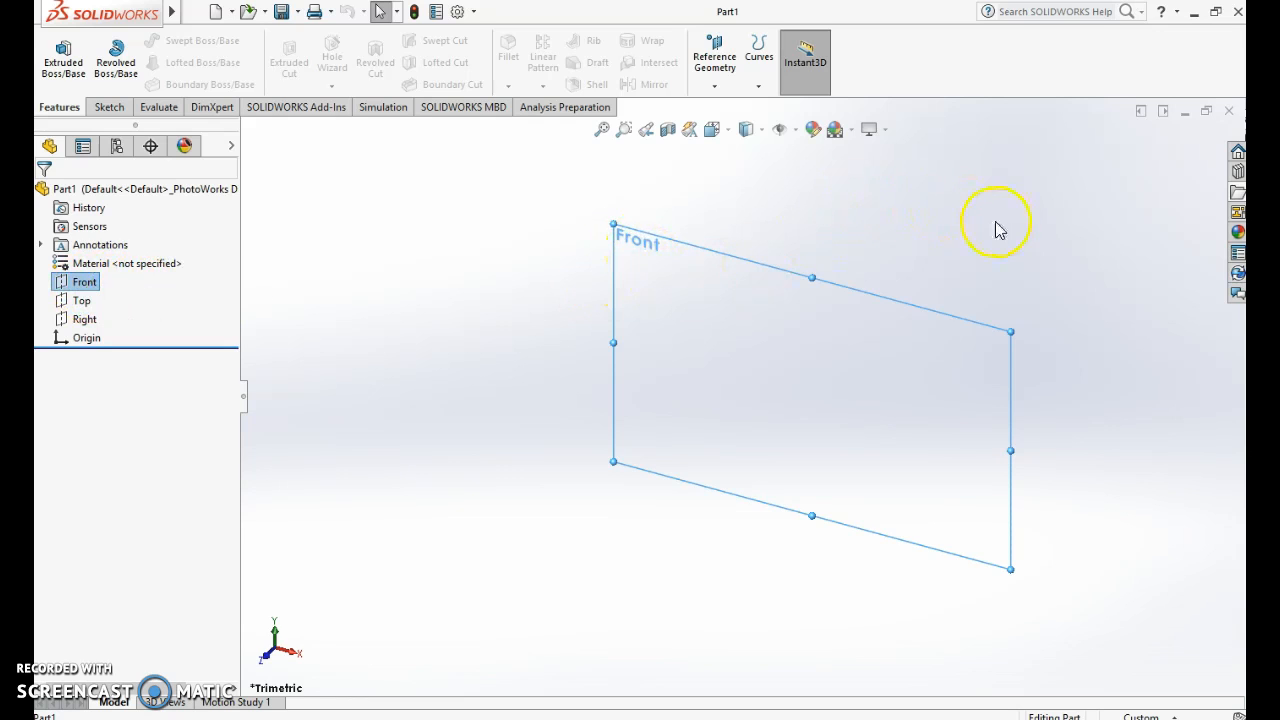
{"action": "right_click", "coordinate": [611, 295]}
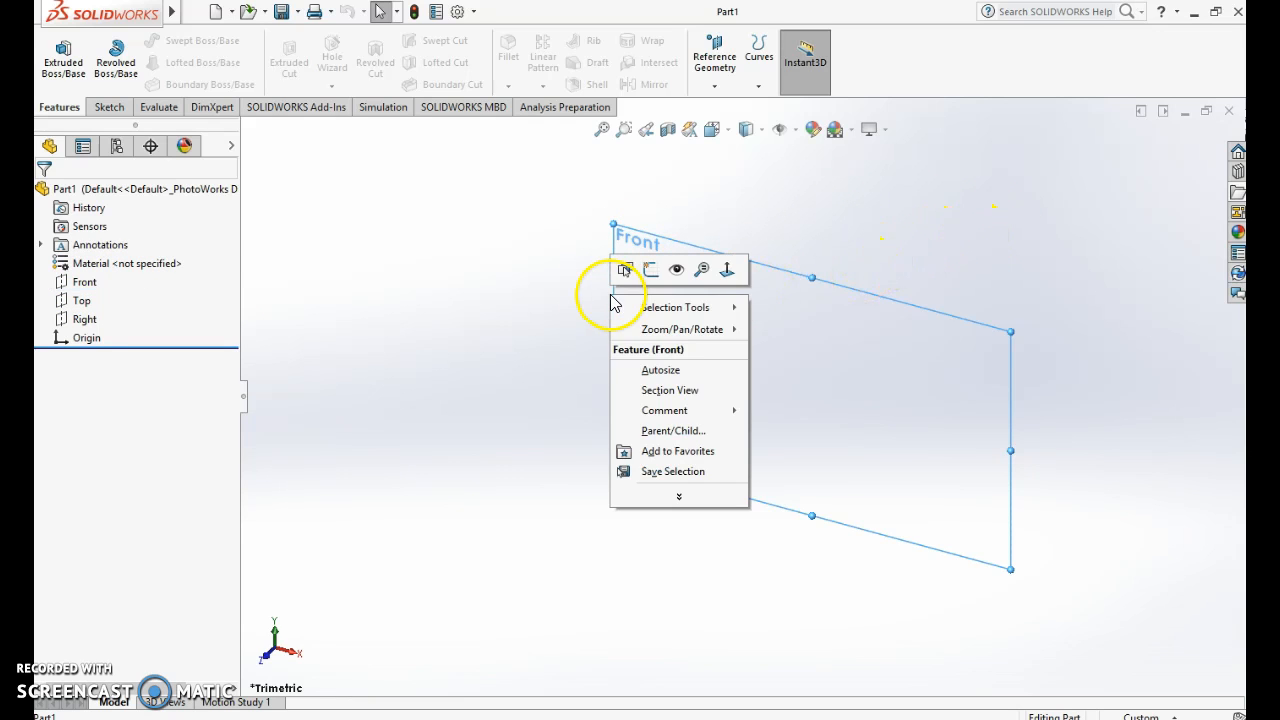
{"action": "right_click", "coordinate": [540, 306]}
{"action": "left_click", "coordinate": [489, 297]}
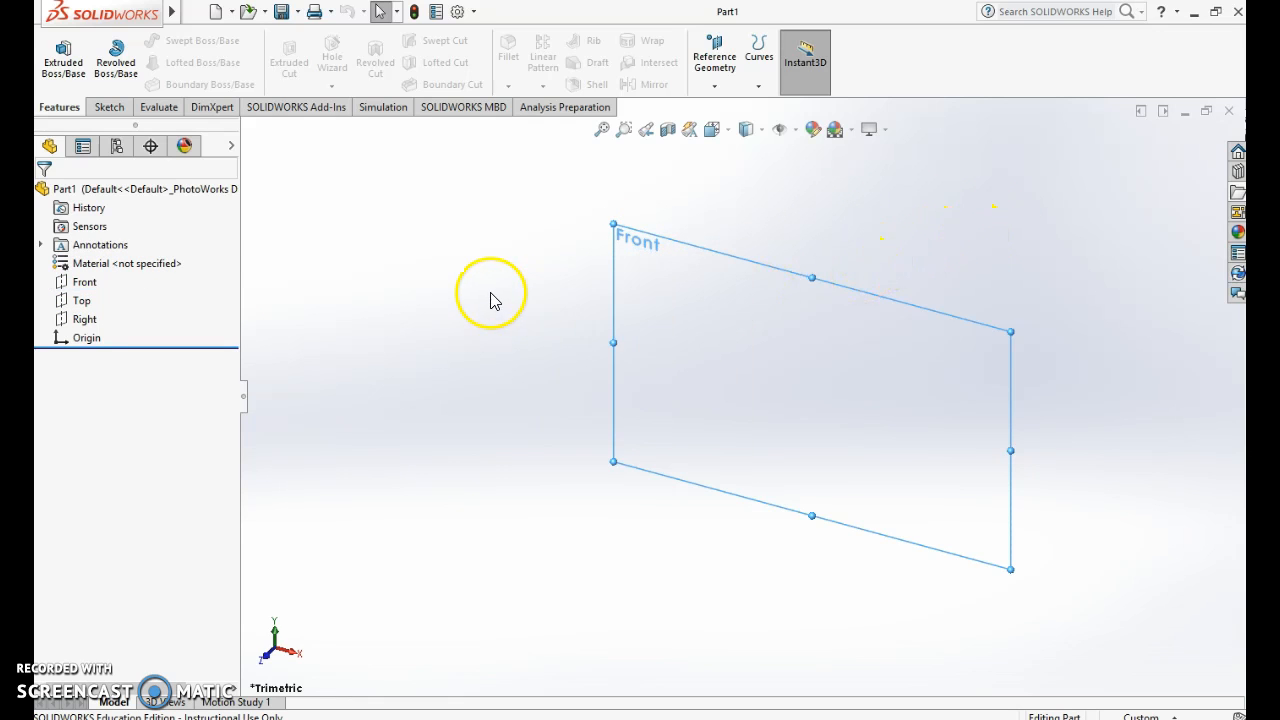
{"action": "right_click", "coordinate": [374, 271]}
{"action": "right_click", "coordinate": [517, 206]}
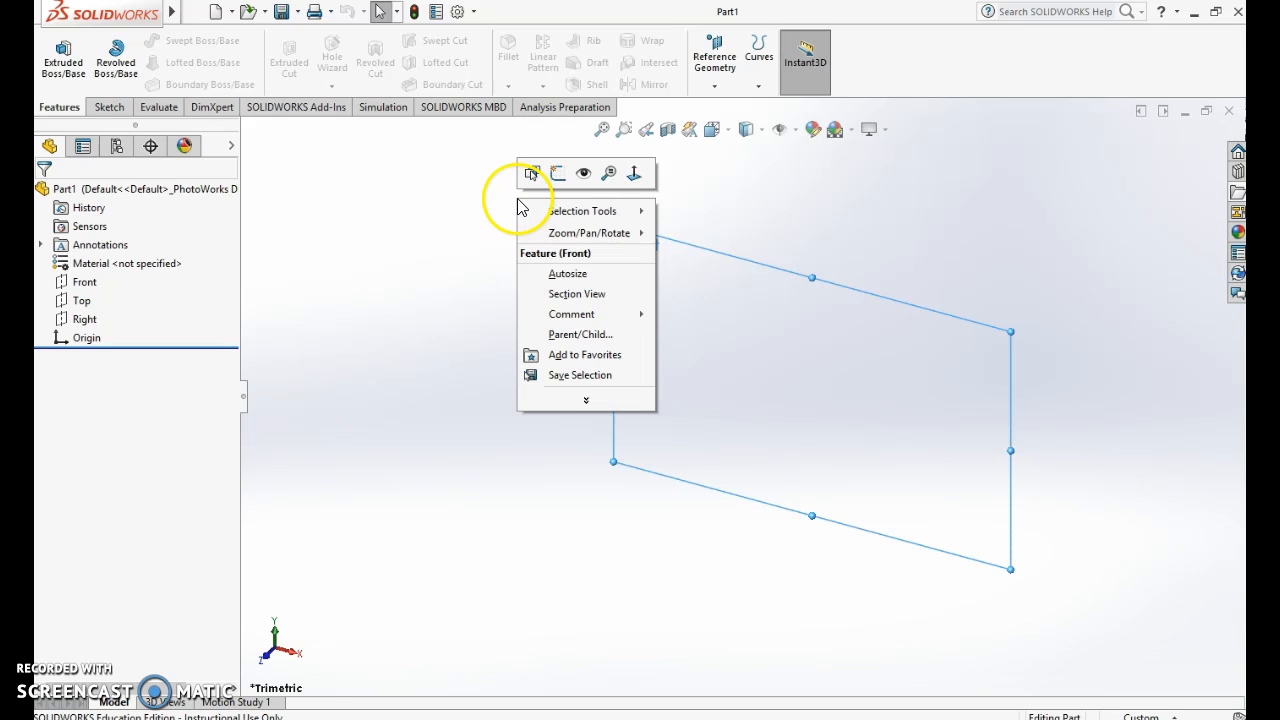
{"action": "left_click", "coordinate": [499, 249]}
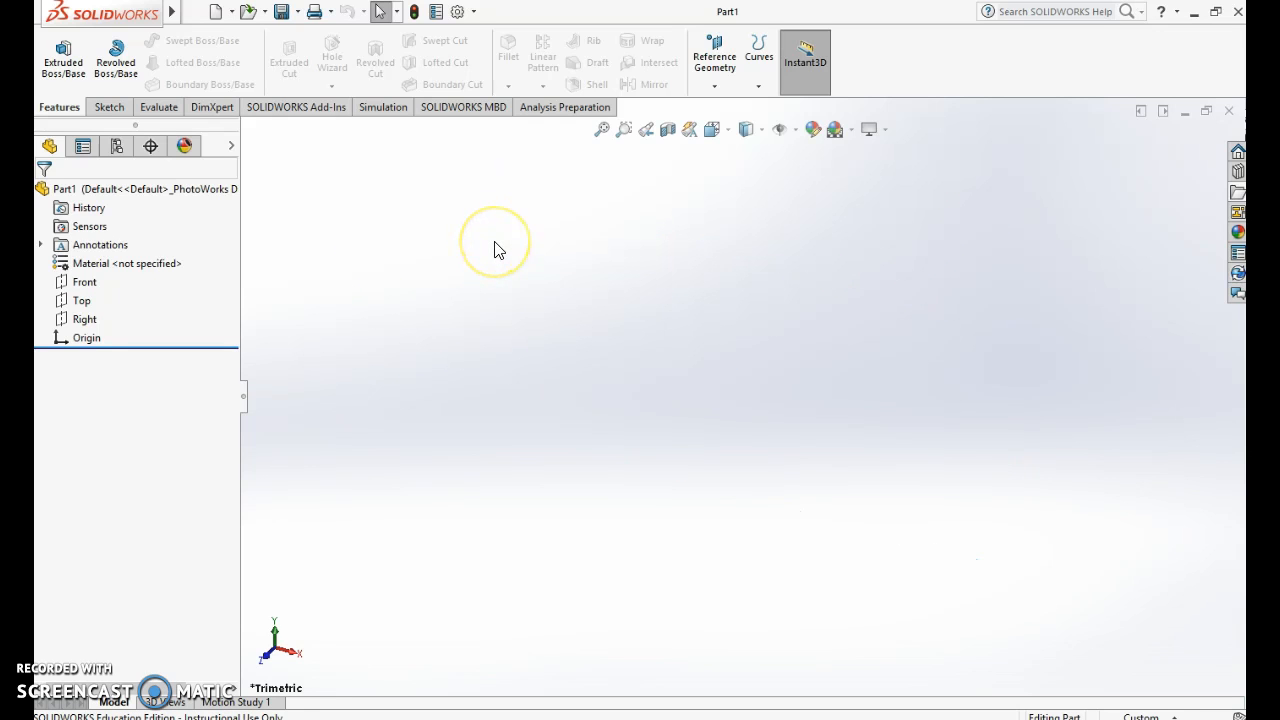
- Select the Front plane and examine it at closer and farther zoom levels
{"action": "left_click", "coordinate": [85, 282]}
{"action": "scroll", "coordinate": [661, 271], "scroll_direction": "down", "scroll_amount": 4}
{"action": "scroll", "coordinate": [661, 271], "scroll_direction": "up", "scroll_amount": 8}
{"action": "scroll", "coordinate": [790, 396], "scroll_direction": "up", "scroll_amount": 4}
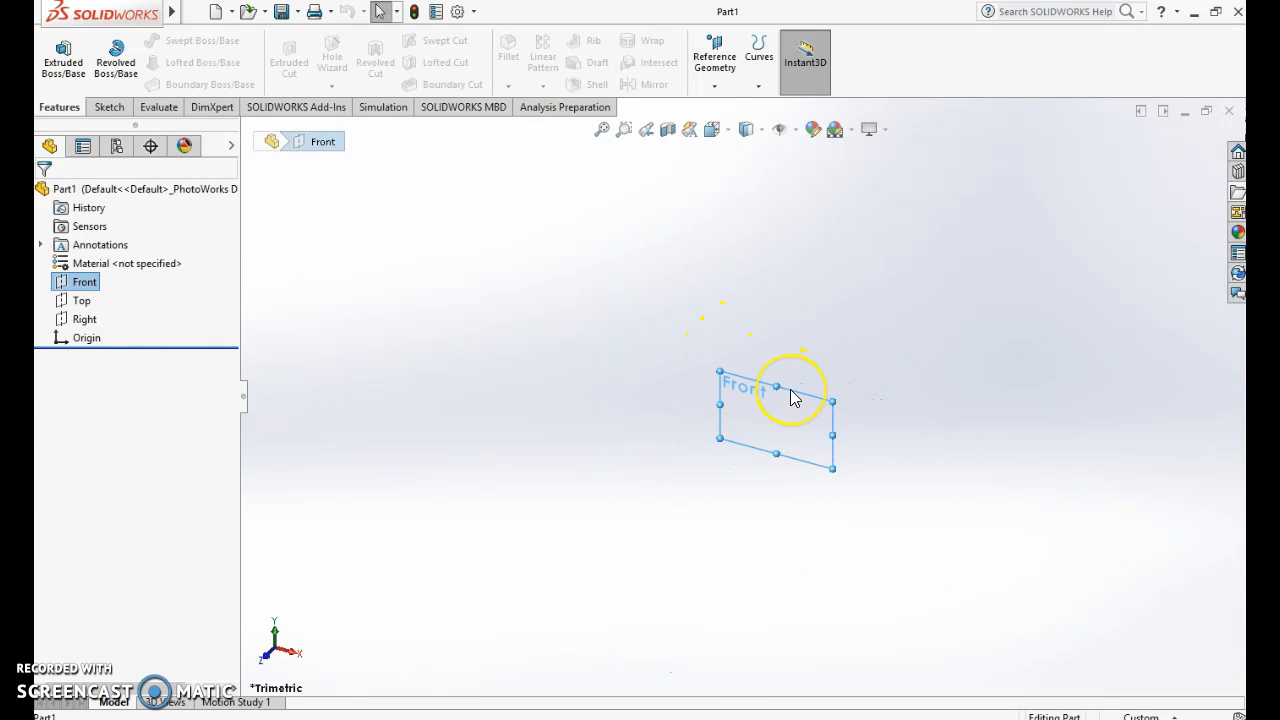
{"action": "scroll", "coordinate": [790, 396], "scroll_direction": "up", "scroll_amount": 3}
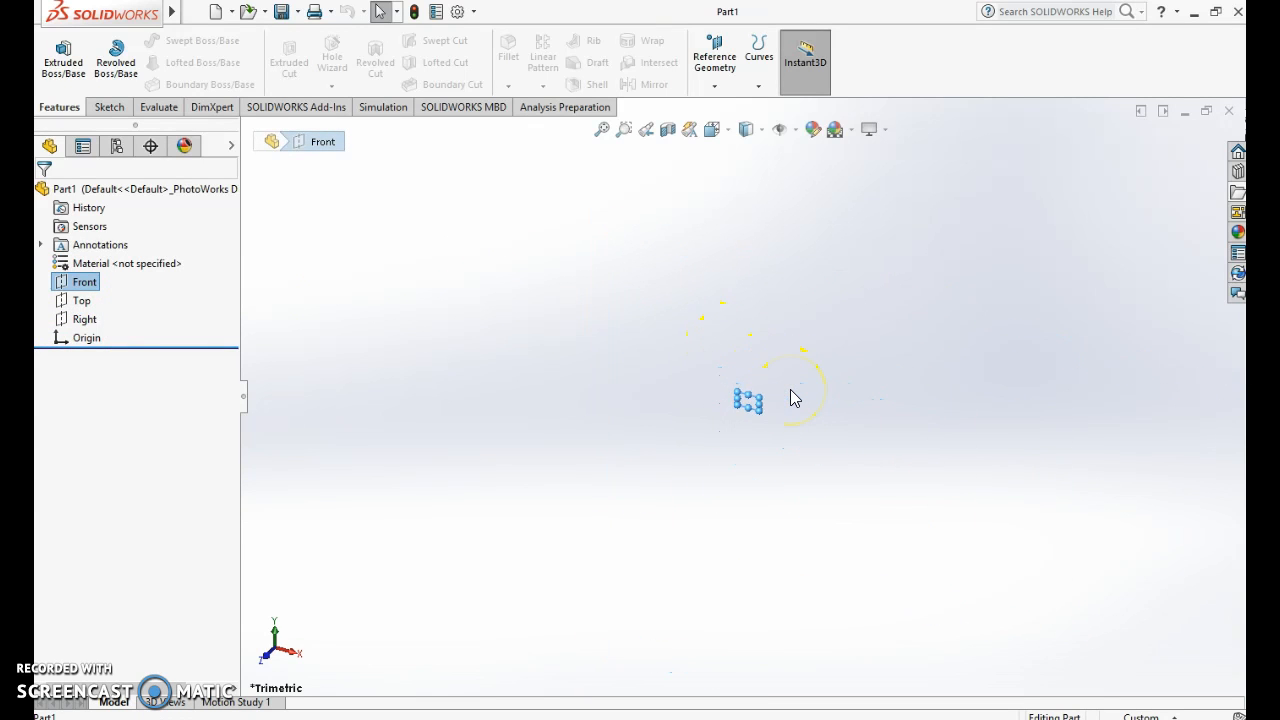
{"action": "scroll", "coordinate": [790, 396], "scroll_direction": "down", "scroll_amount": 6}
{"action": "scroll", "coordinate": [545, 458], "scroll_direction": "down", "scroll_amount": 5}
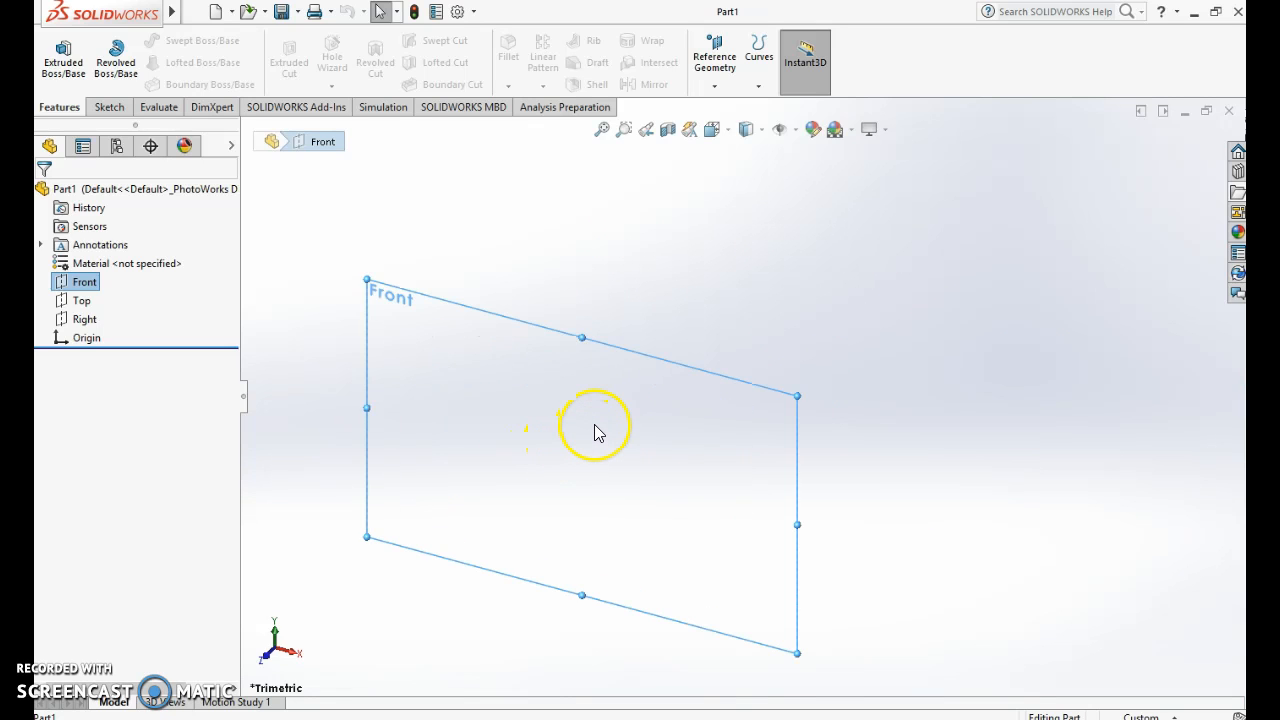
{"action": "scroll", "coordinate": [594, 431], "scroll_direction": "down", "scroll_amount": 1}
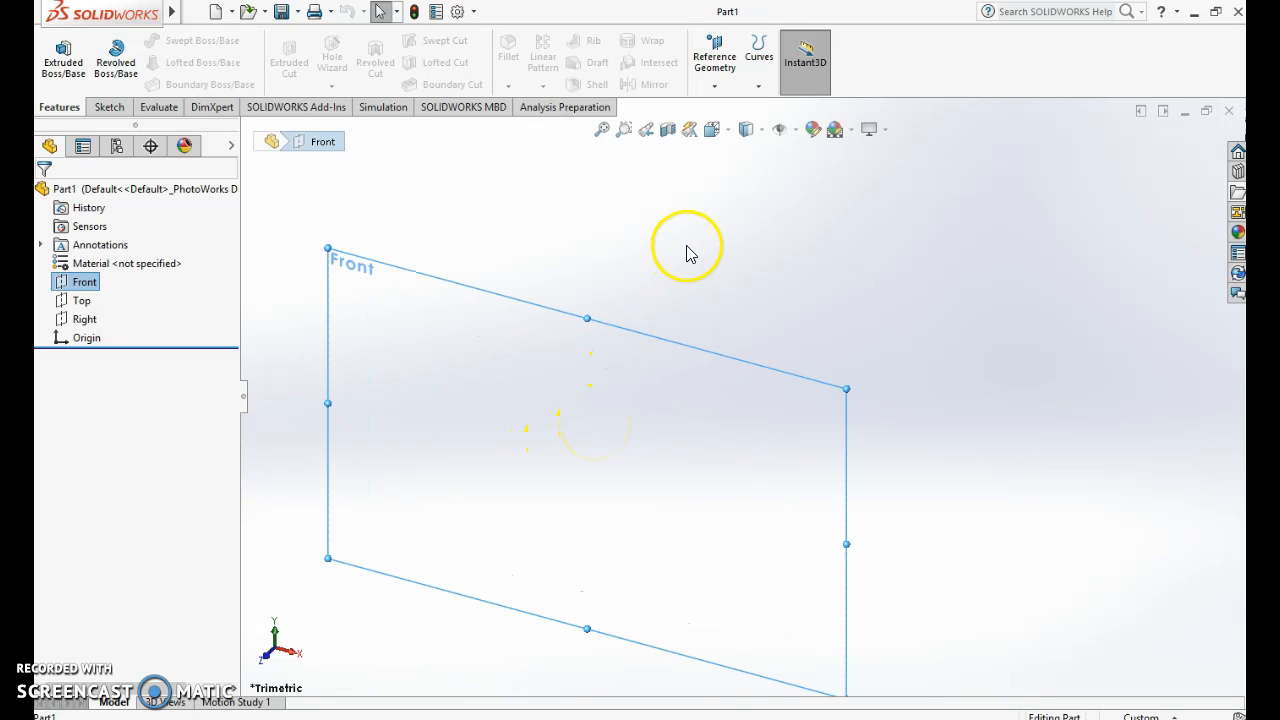
{"action": "scroll", "coordinate": [694, 251], "scroll_direction": "down", "scroll_amount": 2}
{"action": "scroll", "coordinate": [694, 251], "scroll_direction": "up", "scroll_amount": 2}
{"action": "scroll", "coordinate": [709, 318], "scroll_direction": "up", "scroll_amount": 3}
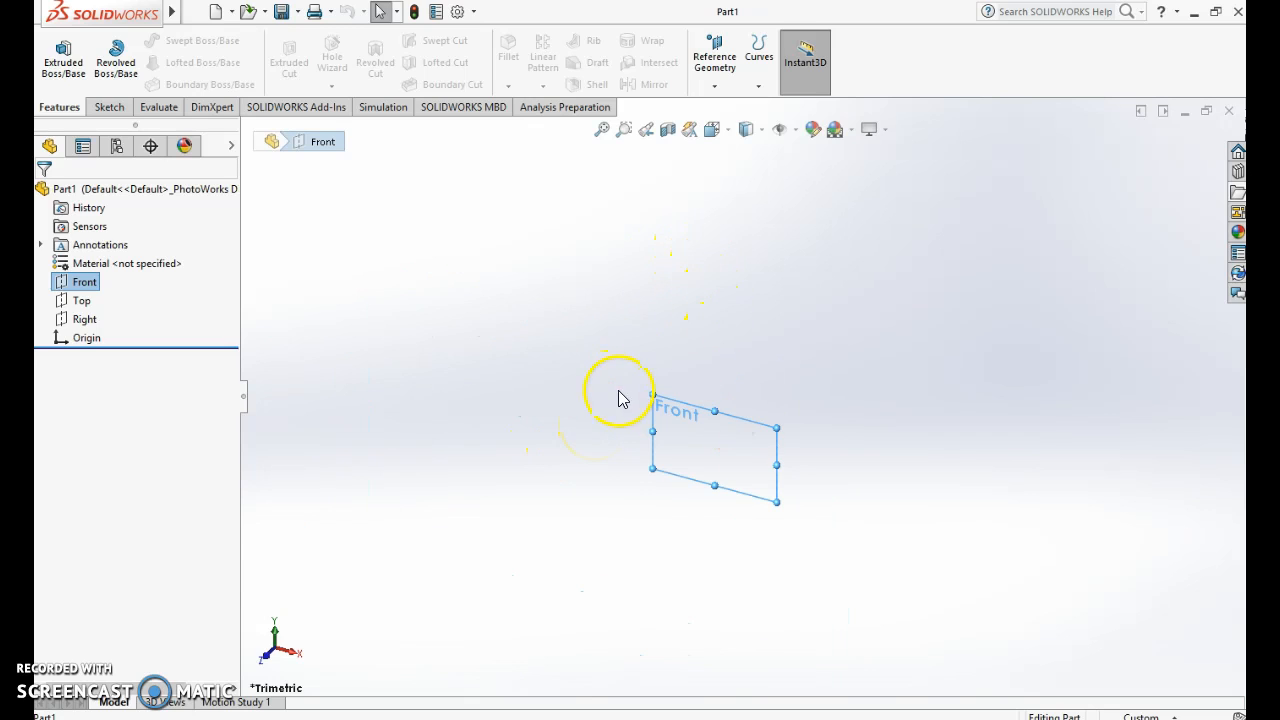
{"action": "scroll", "coordinate": [449, 331], "scroll_direction": "up", "scroll_amount": 3}
{"action": "scroll", "coordinate": [446, 327], "scroll_direction": "up", "scroll_amount": 2}
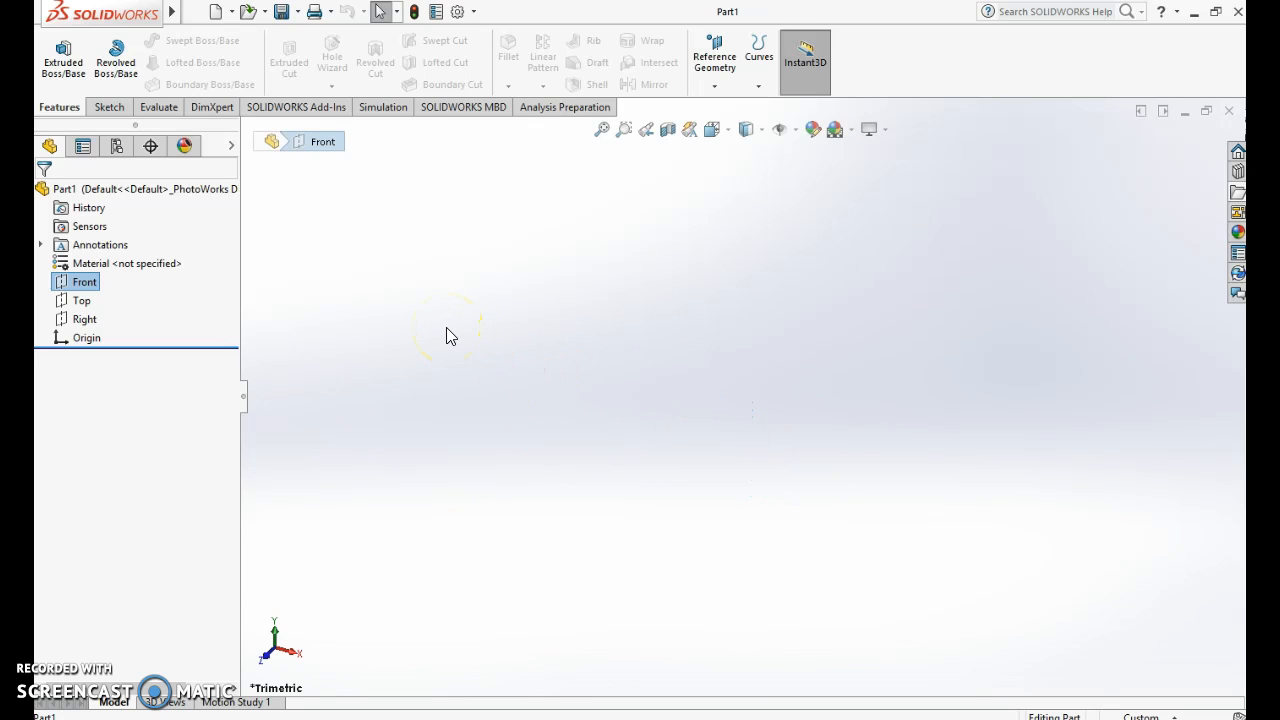
{"action": "scroll", "coordinate": [446, 327], "scroll_direction": "down", "scroll_amount": 1}
{"action": "scroll", "coordinate": [934, 450], "scroll_direction": "down", "scroll_amount": 2}
{"action": "scroll", "coordinate": [832, 432], "scroll_direction": "down", "scroll_amount": 4}
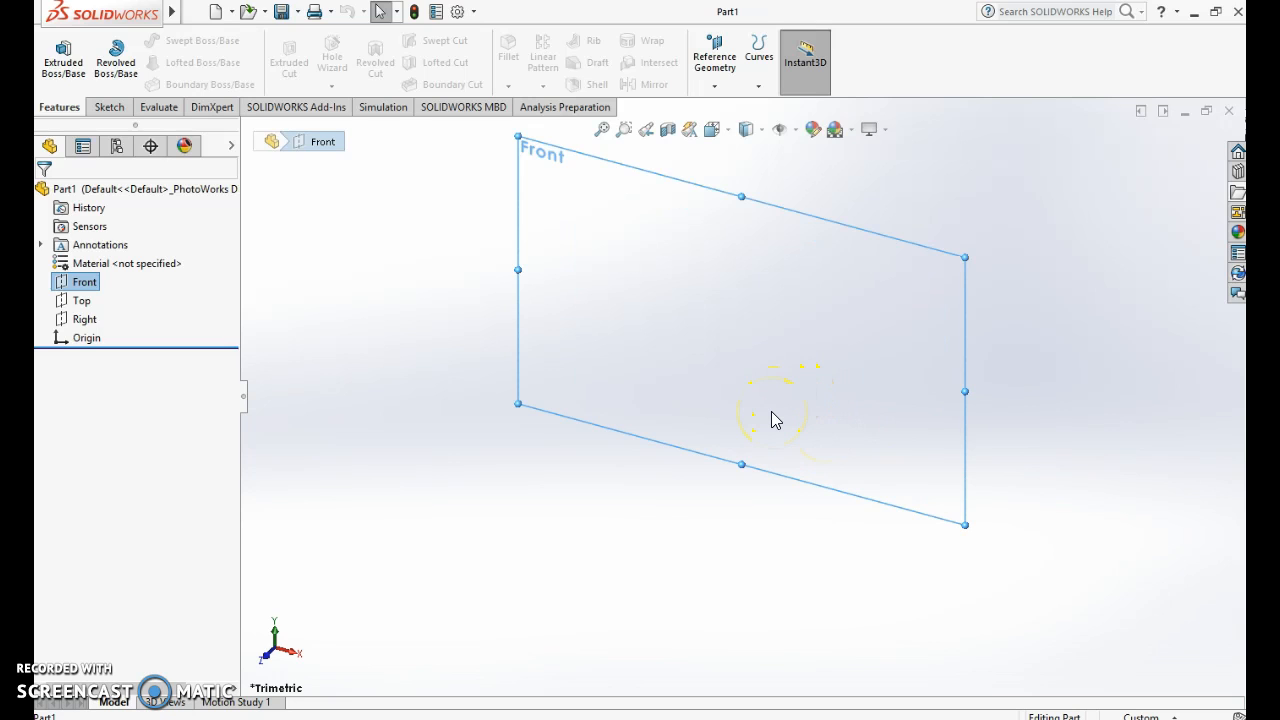
- Orient the view to Front, and check the origin's location before reselecting the Front plane
{"action": "key", "text": "space"}
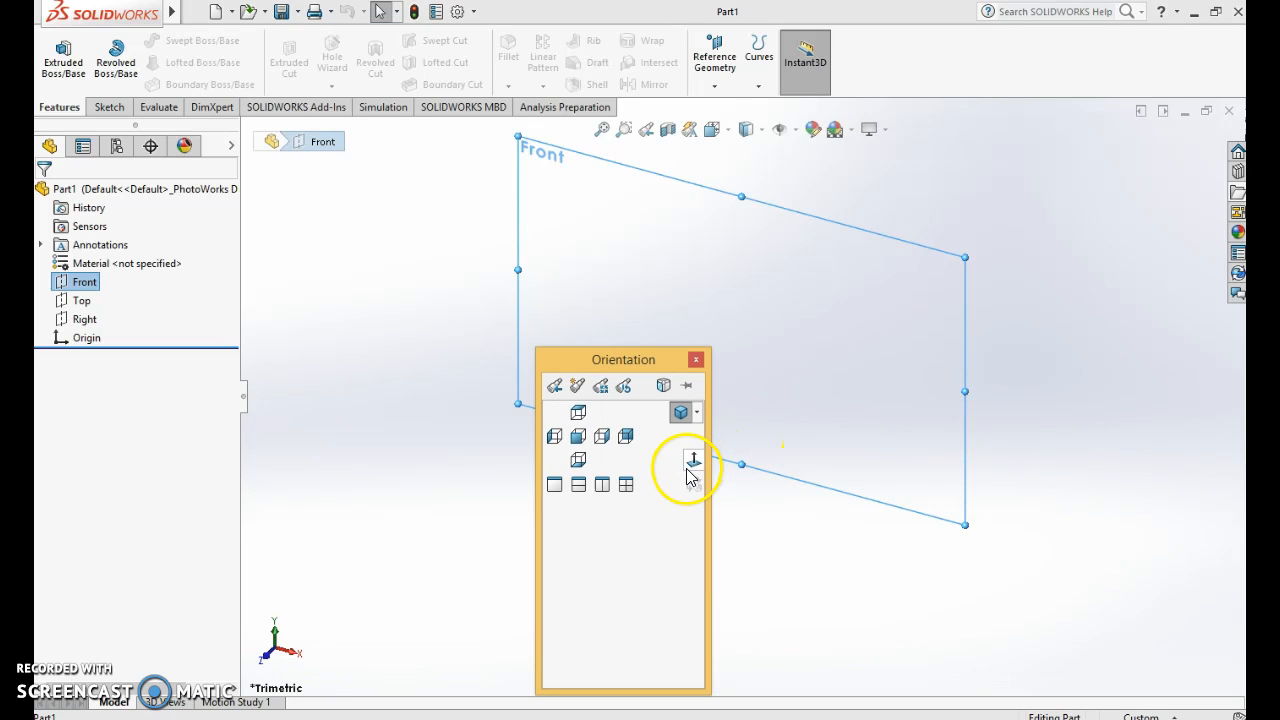
{"action": "left_click_drag", "start_coordinate": [636, 358], "coordinate": [708, 235]}
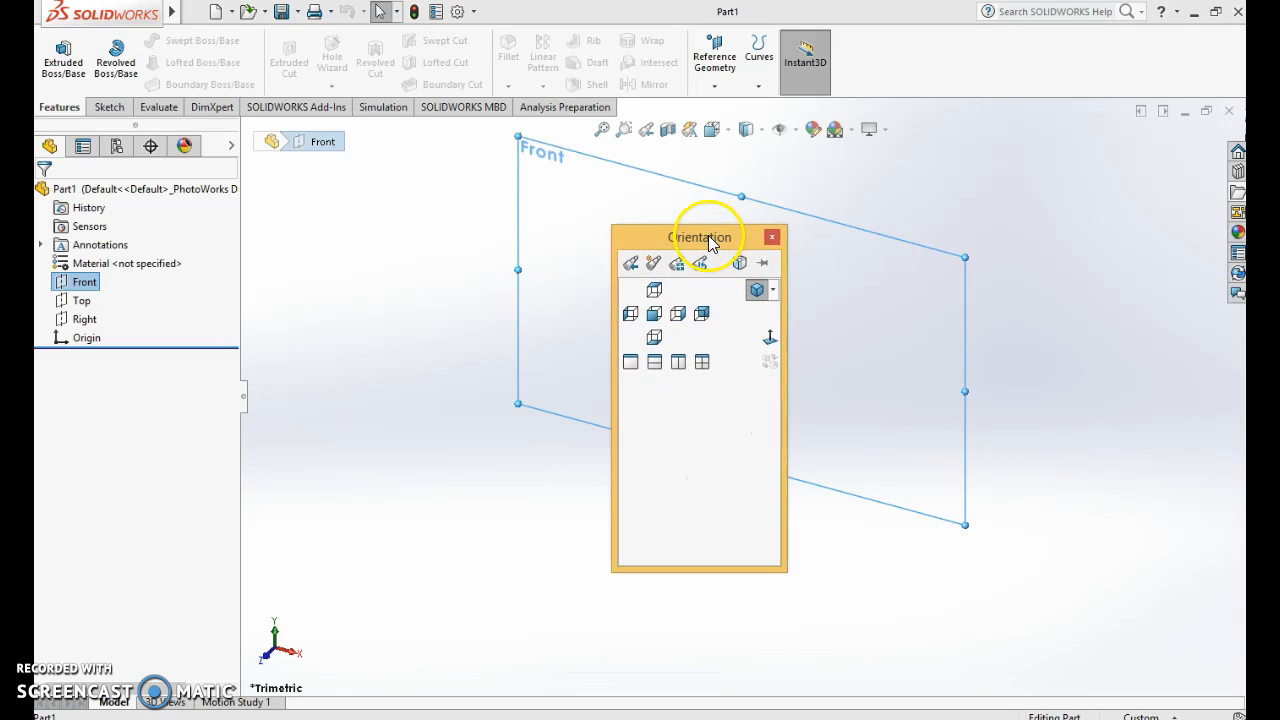
{"action": "left_click", "coordinate": [656, 318]}
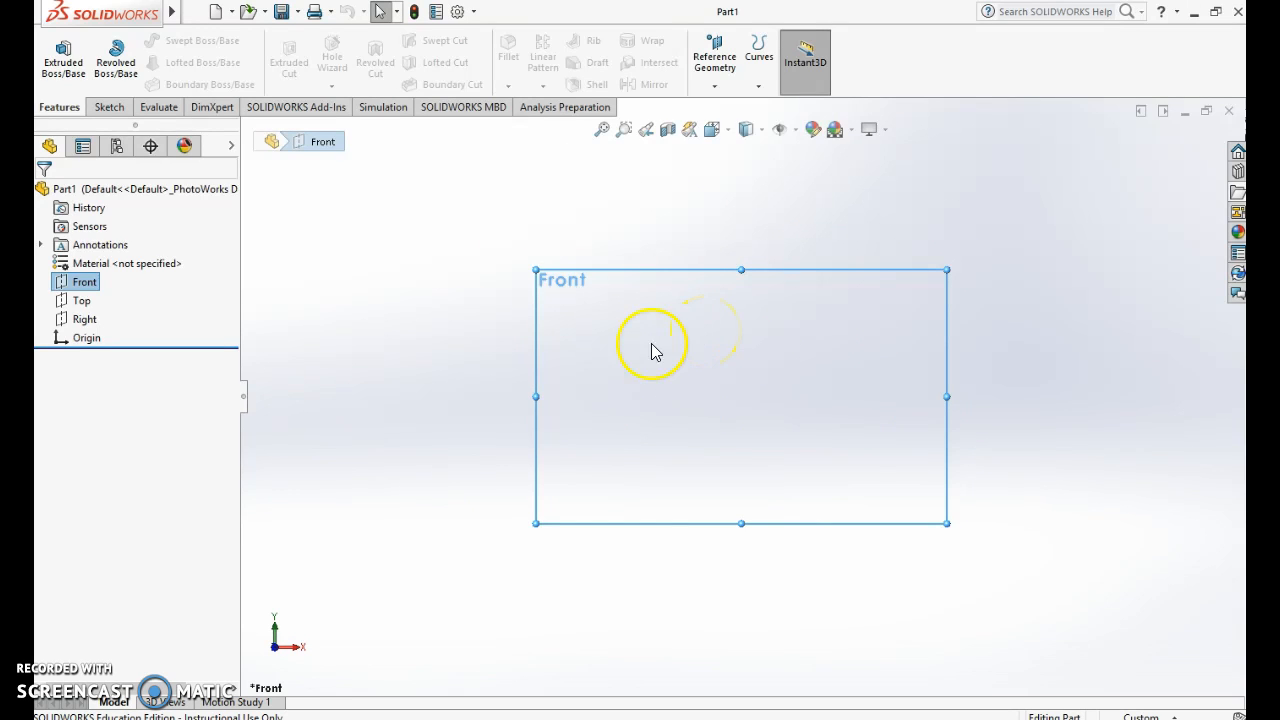
{"action": "left_click", "coordinate": [78, 341]}
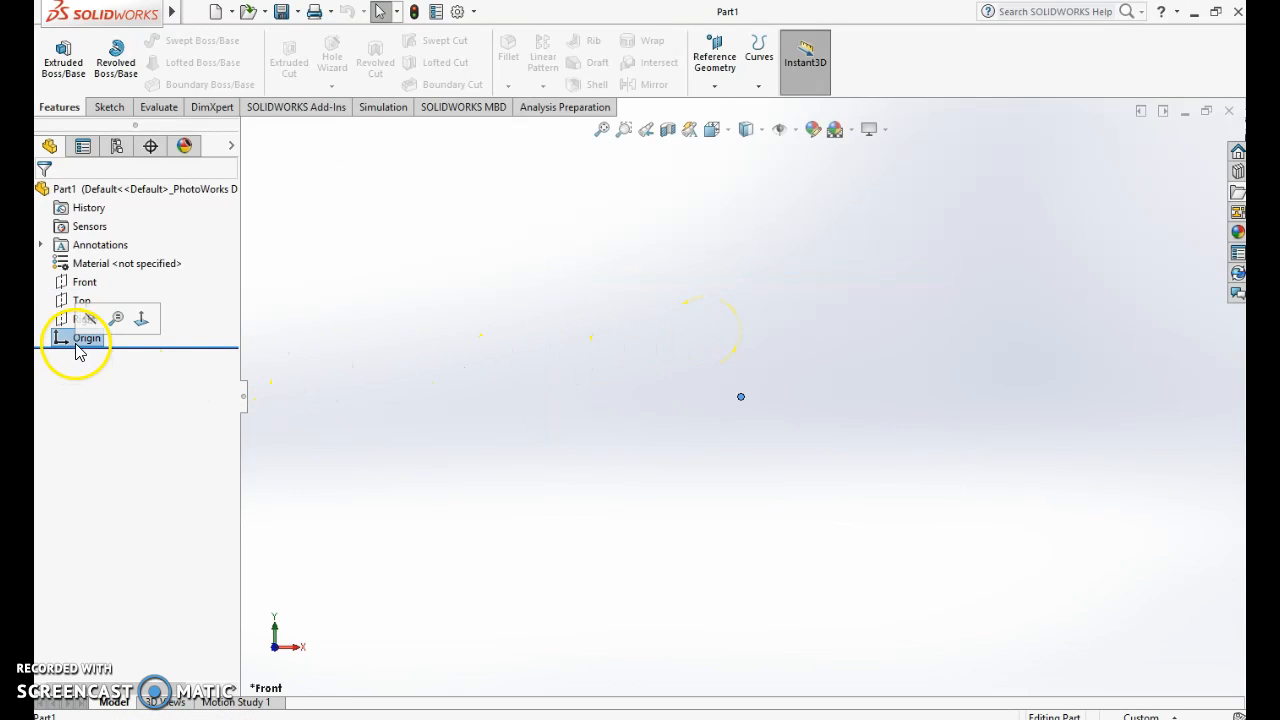
{"action": "left_click", "coordinate": [84, 282]}
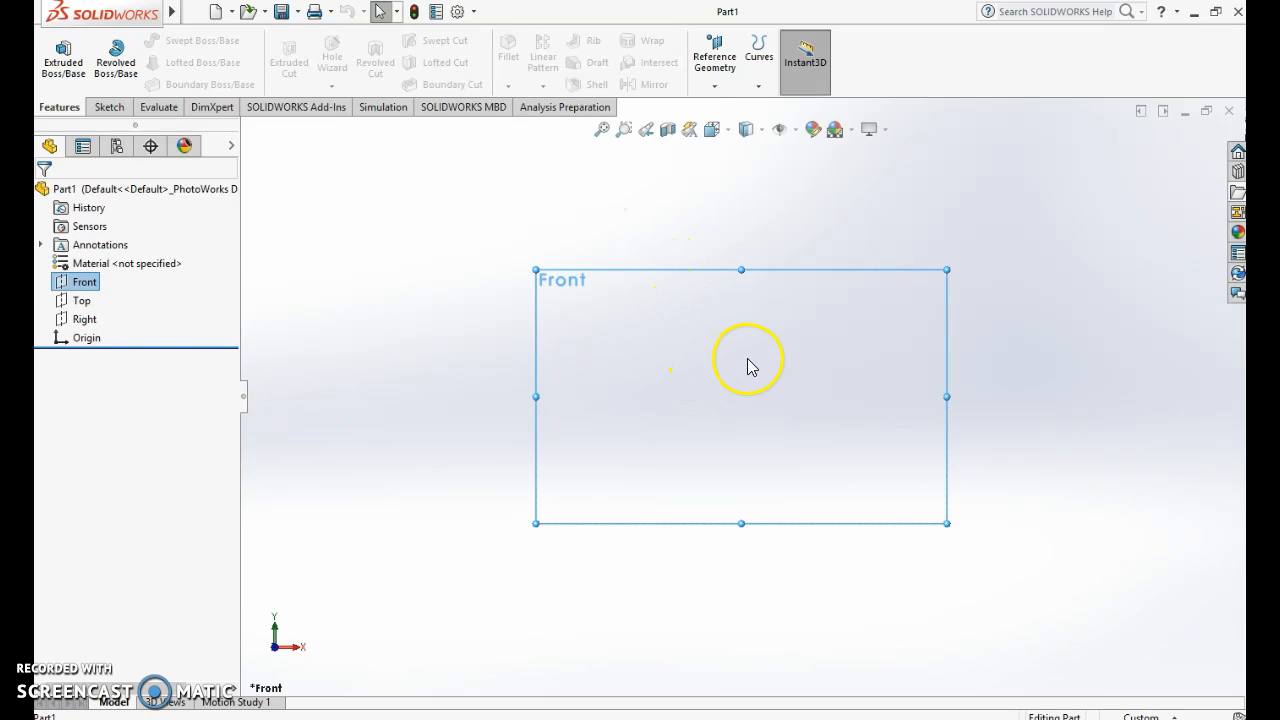
- Rotate the view away from the Front plane and orient it back to Front
{"action": "middle_click_drag", "start_coordinate": [695, 362], "coordinate": [753, 302]}
{"action": "key", "text": "space"}
{"action": "left_click", "coordinate": [700, 486]}
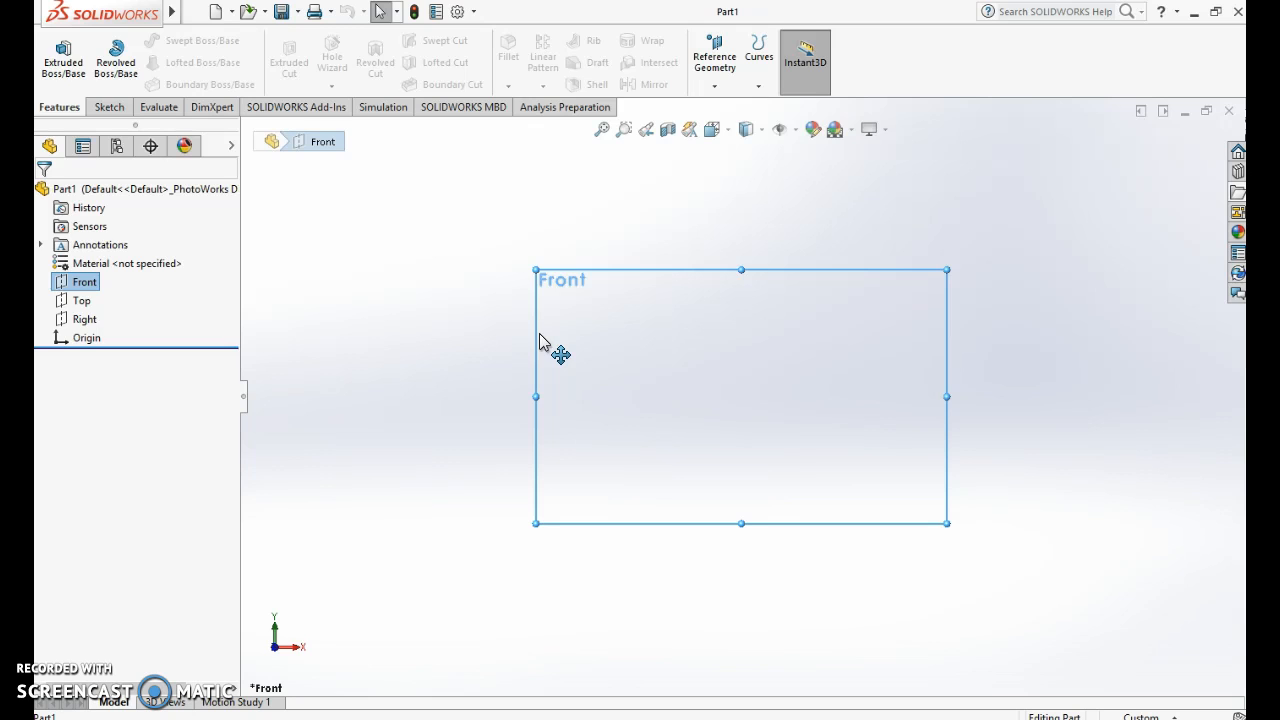
- Display the sketch tools and select the Front plane as the sketching plane
{"action": "left_click", "coordinate": [108, 107]}
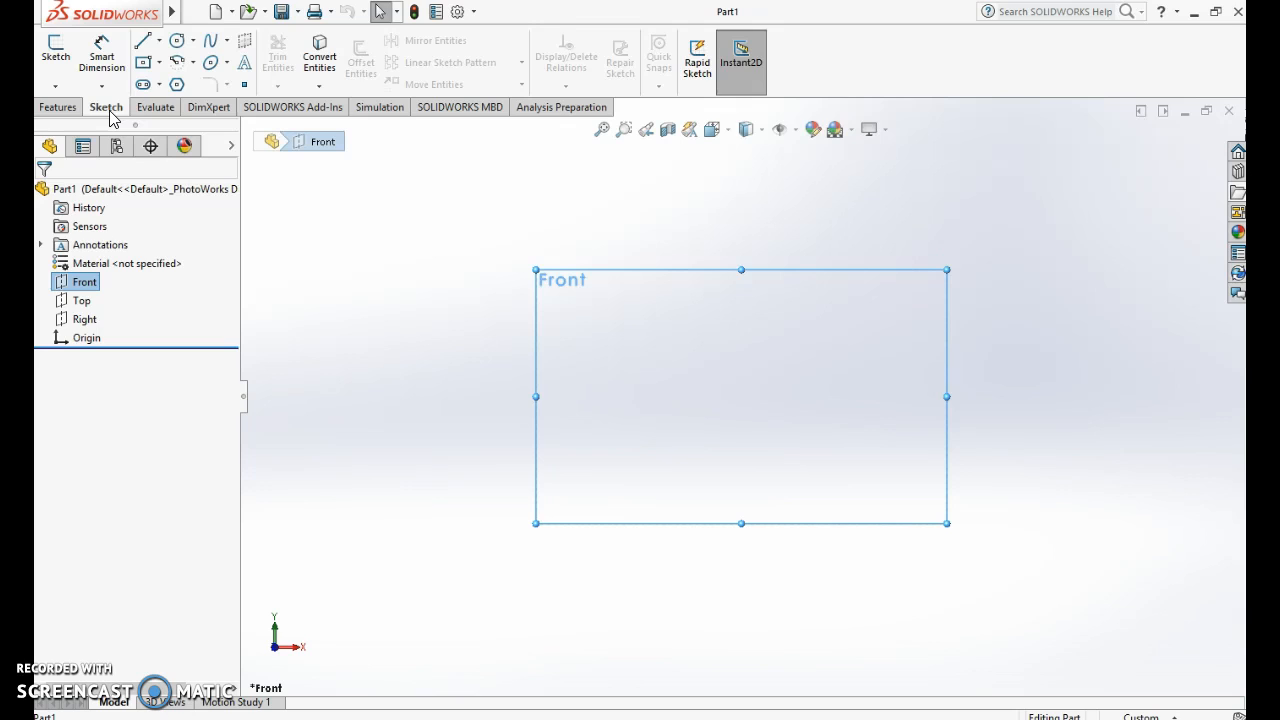
{"action": "left_click", "coordinate": [126, 112]}
{"action": "left_click", "coordinate": [223, 11]}
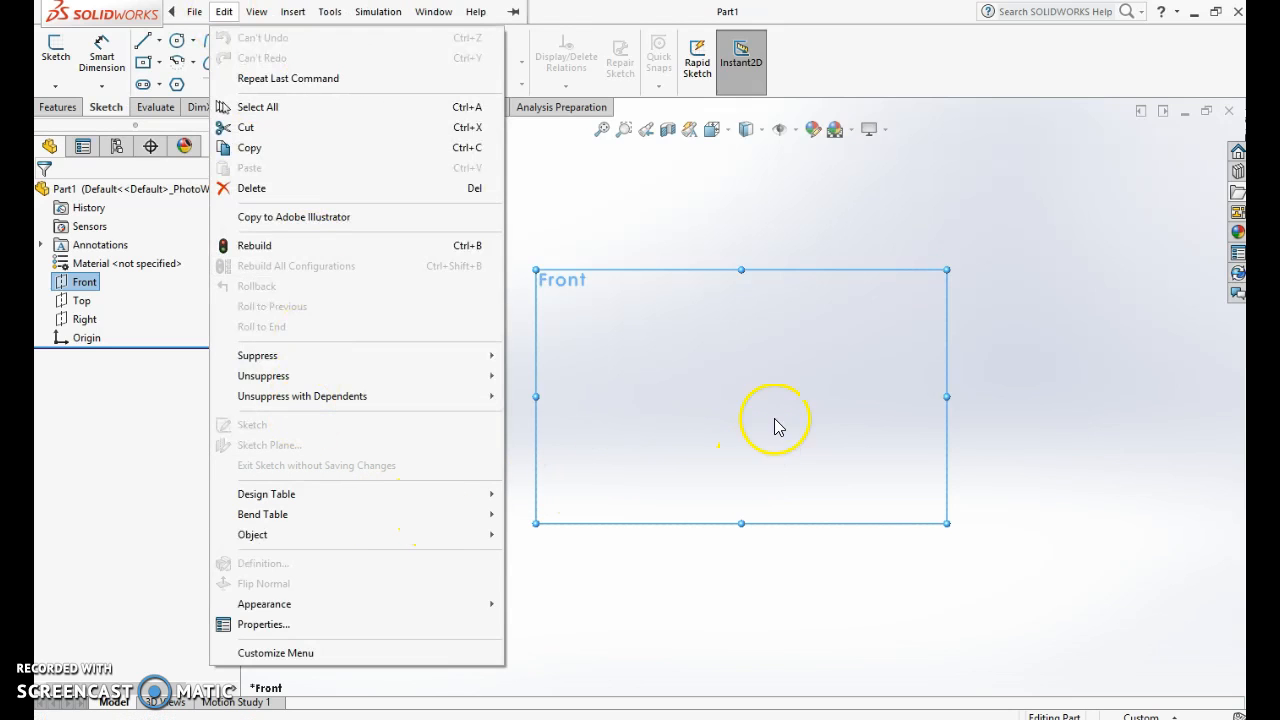
{"action": "left_click", "coordinate": [657, 243]}
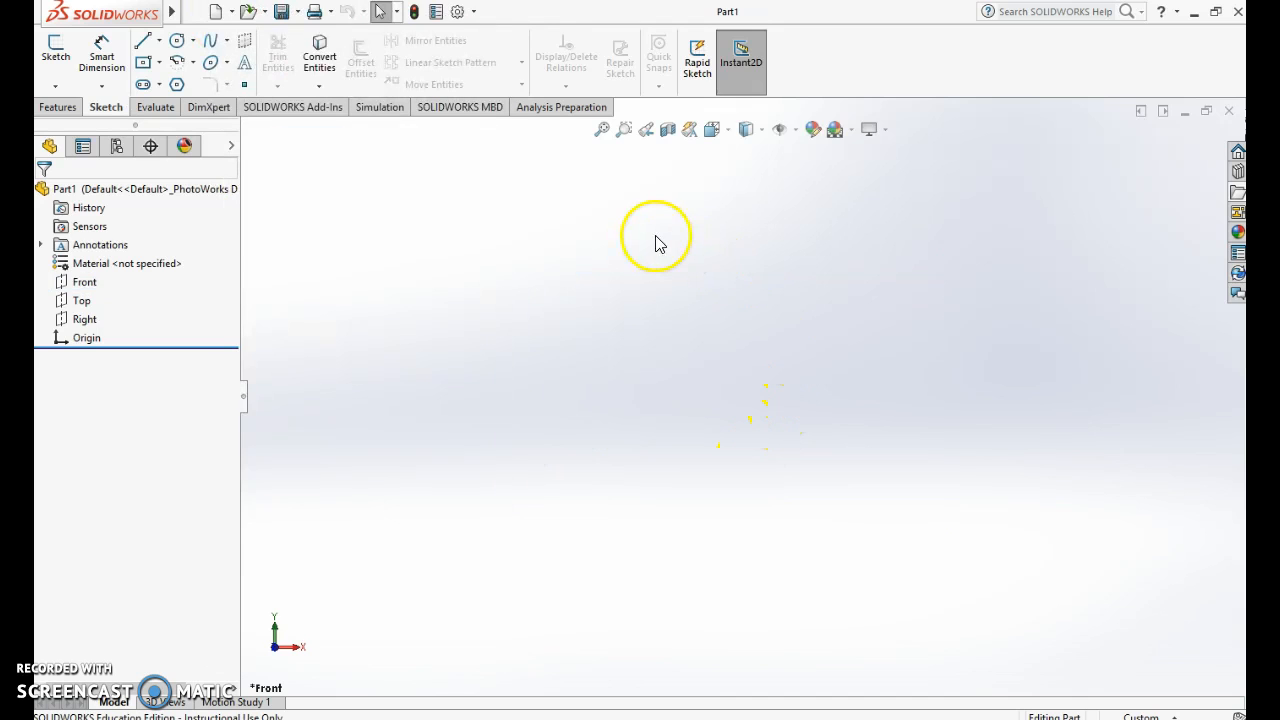
{"action": "left_click", "coordinate": [77, 286]}
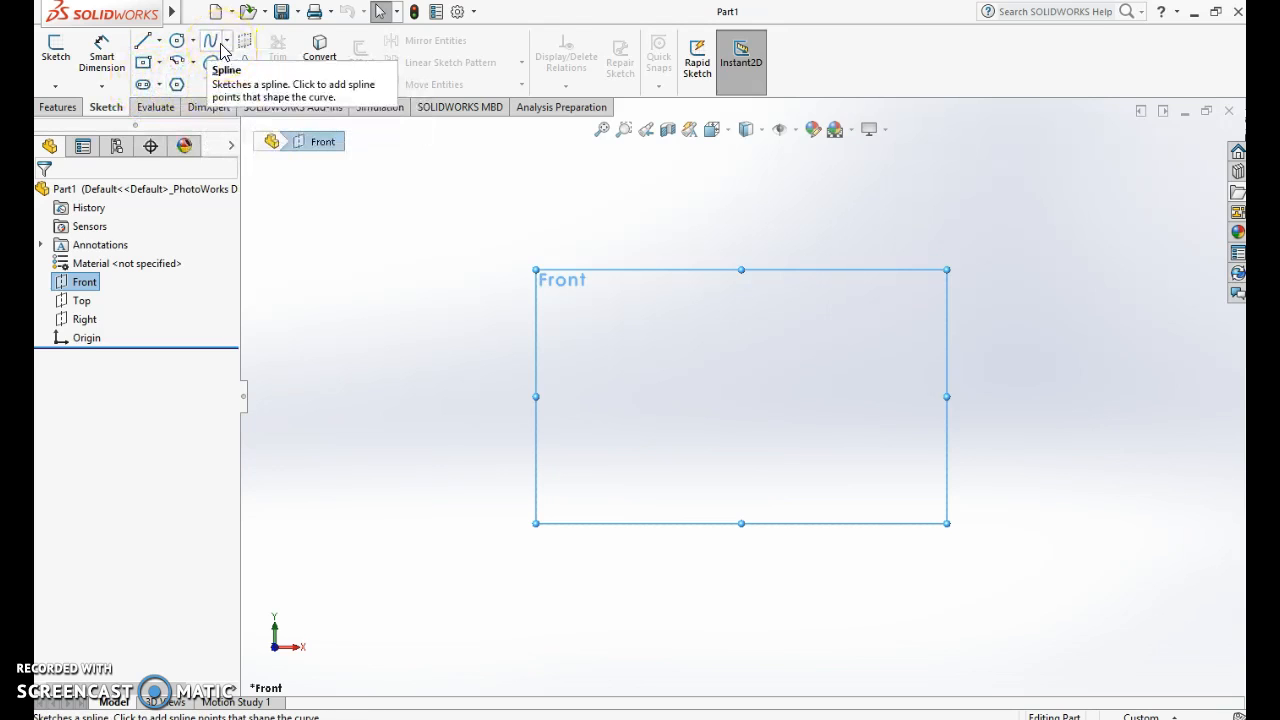
- Examine the available variants of the line, circle, spline, rectangle, arc, ellipse and slot sketch tools
{"action": "left_click", "coordinate": [146, 45]}
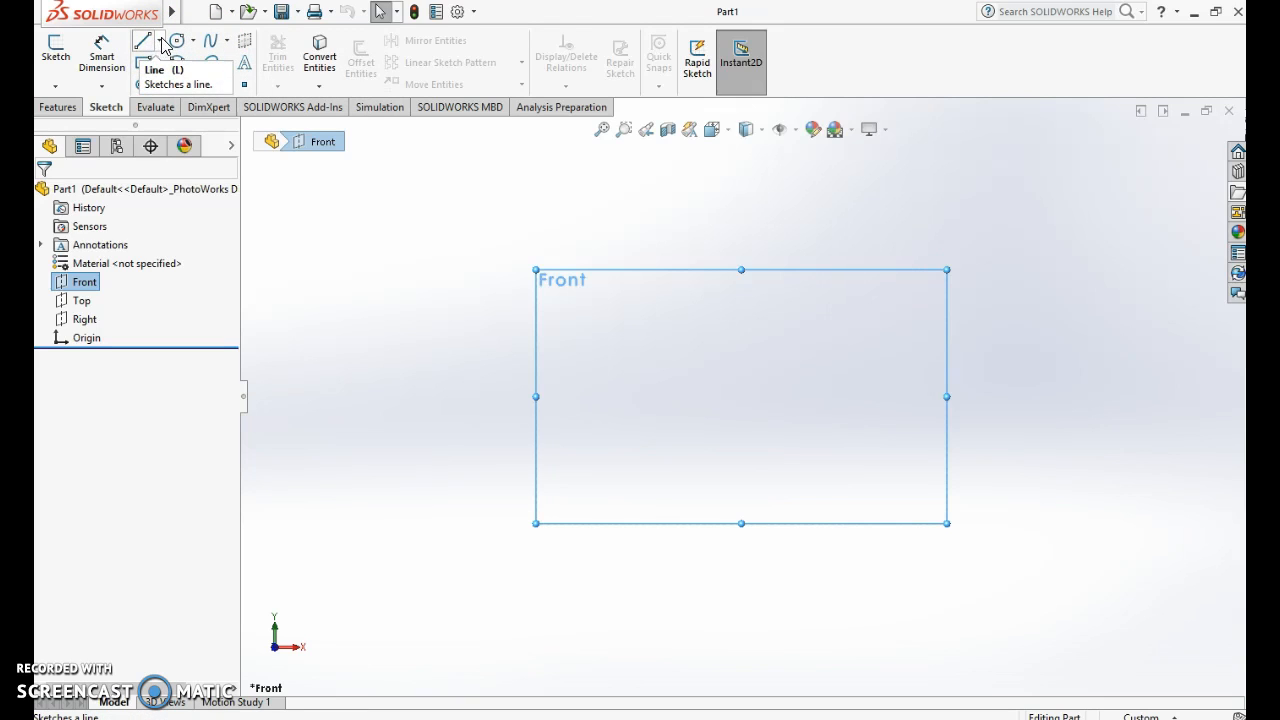
{"action": "left_click", "coordinate": [160, 42]}
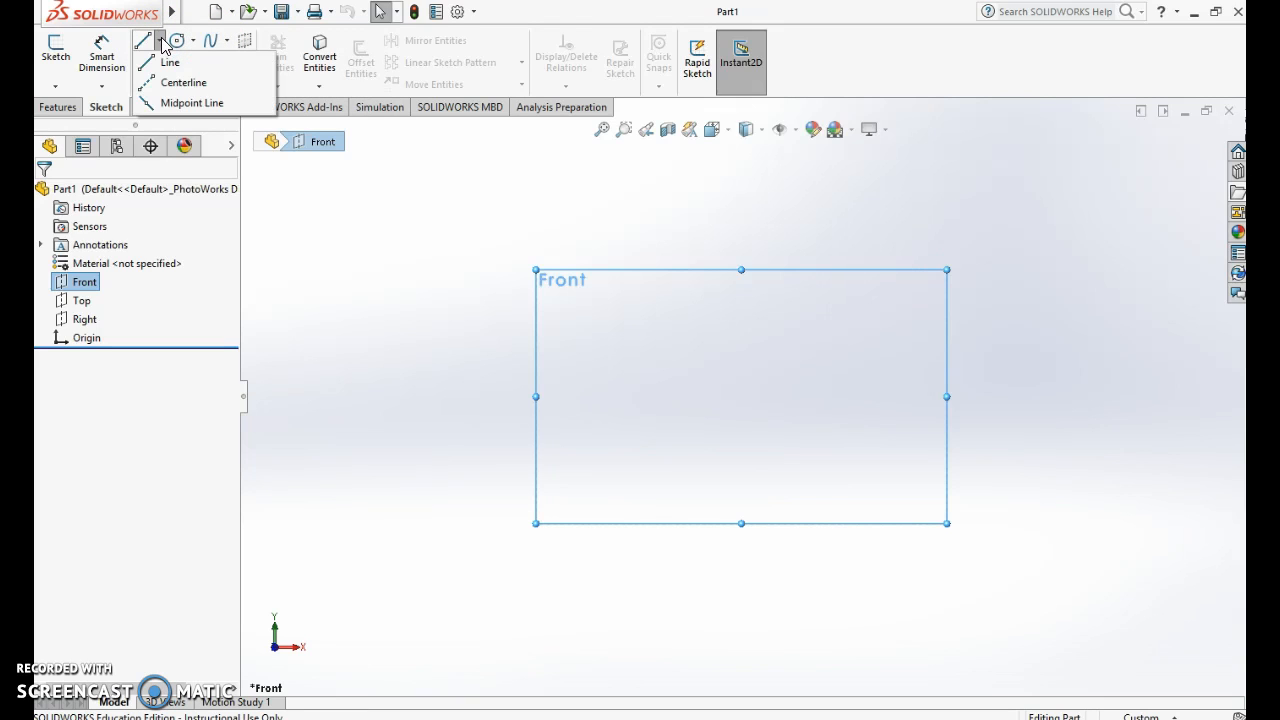
{"action": "left_click", "coordinate": [168, 61]}
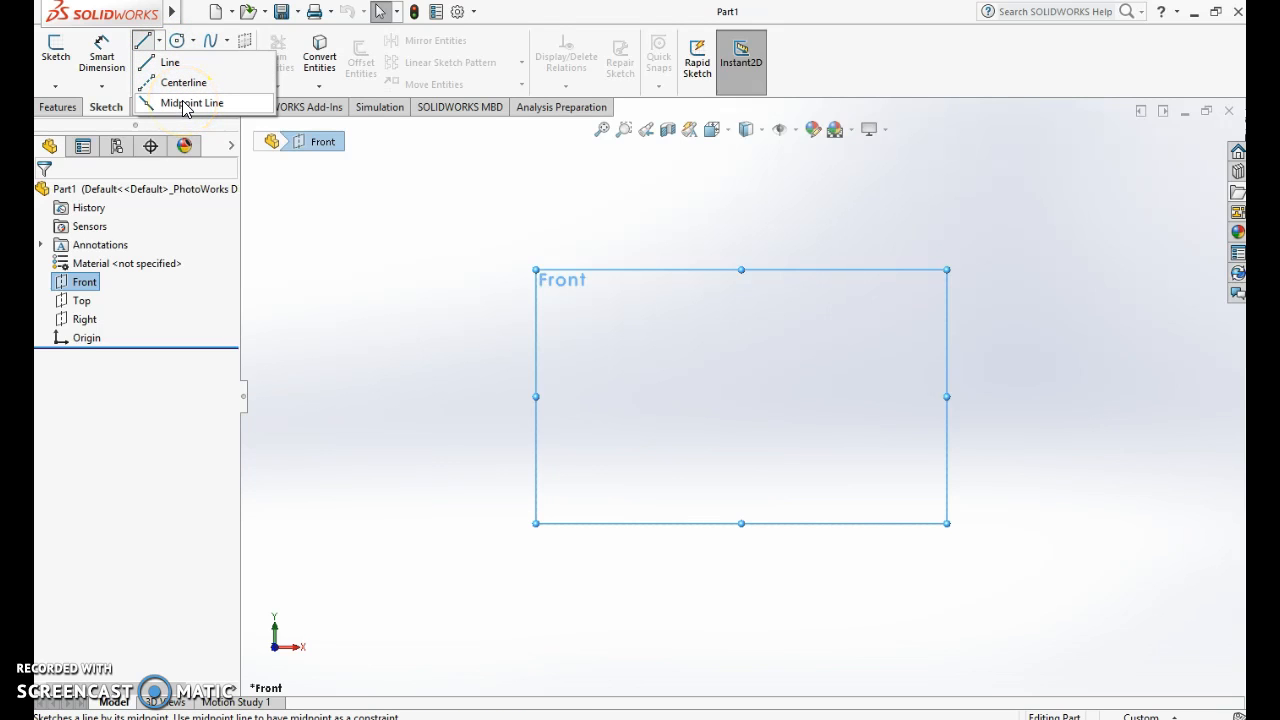
{"action": "left_click", "coordinate": [190, 42]}
{"action": "left_click", "coordinate": [220, 45]}
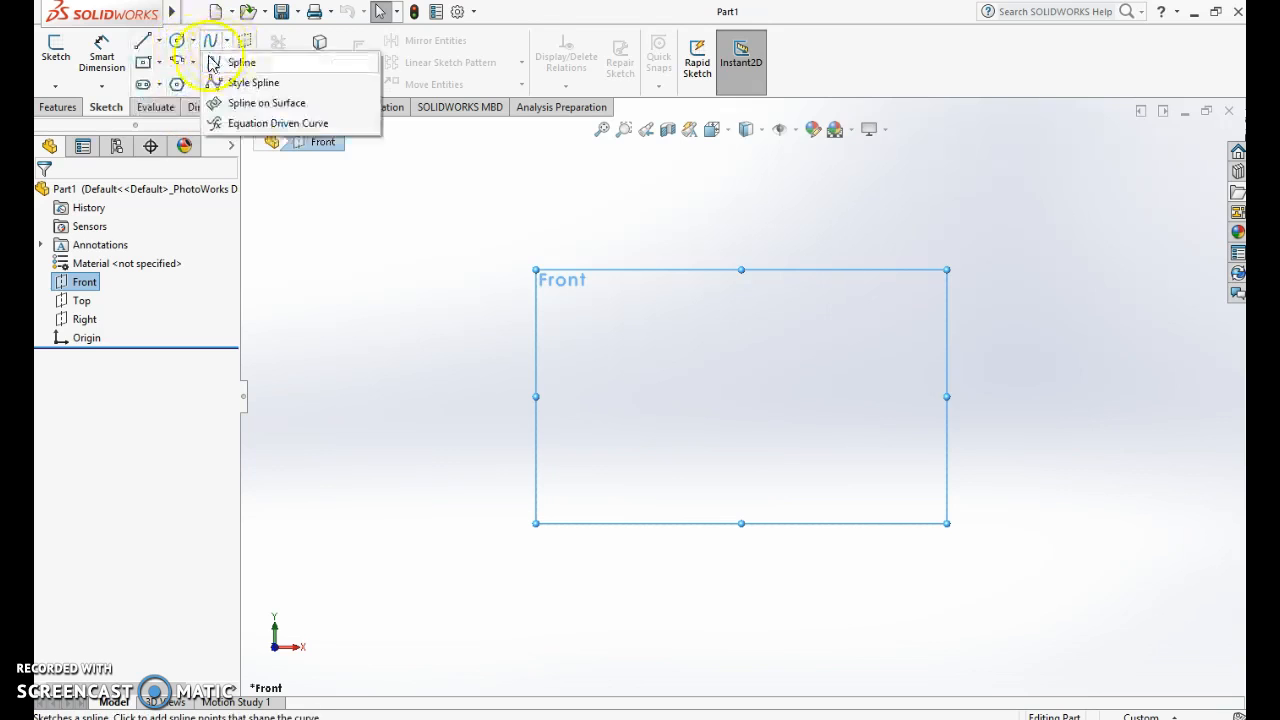
{"action": "left_click", "coordinate": [158, 62]}
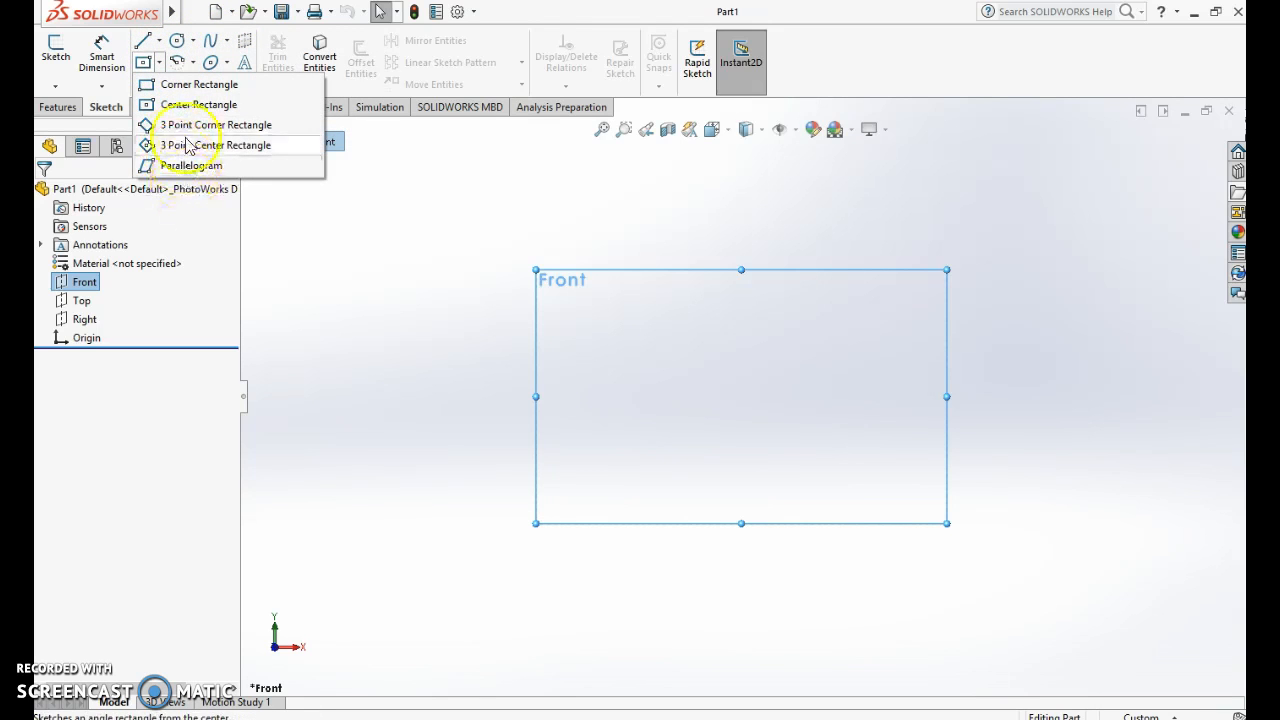
{"action": "left_click", "coordinate": [192, 62]}
{"action": "left_click", "coordinate": [229, 64]}
{"action": "left_click", "coordinate": [229, 64]}
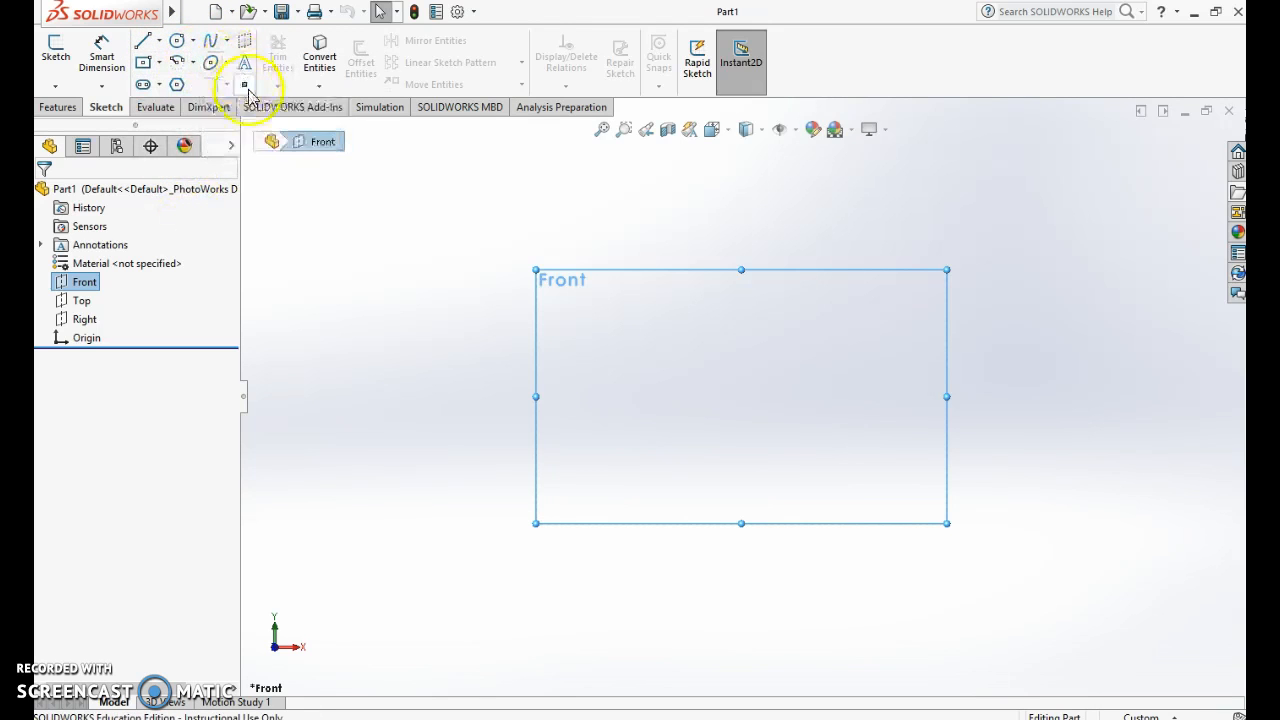
{"action": "left_click", "coordinate": [160, 86]}
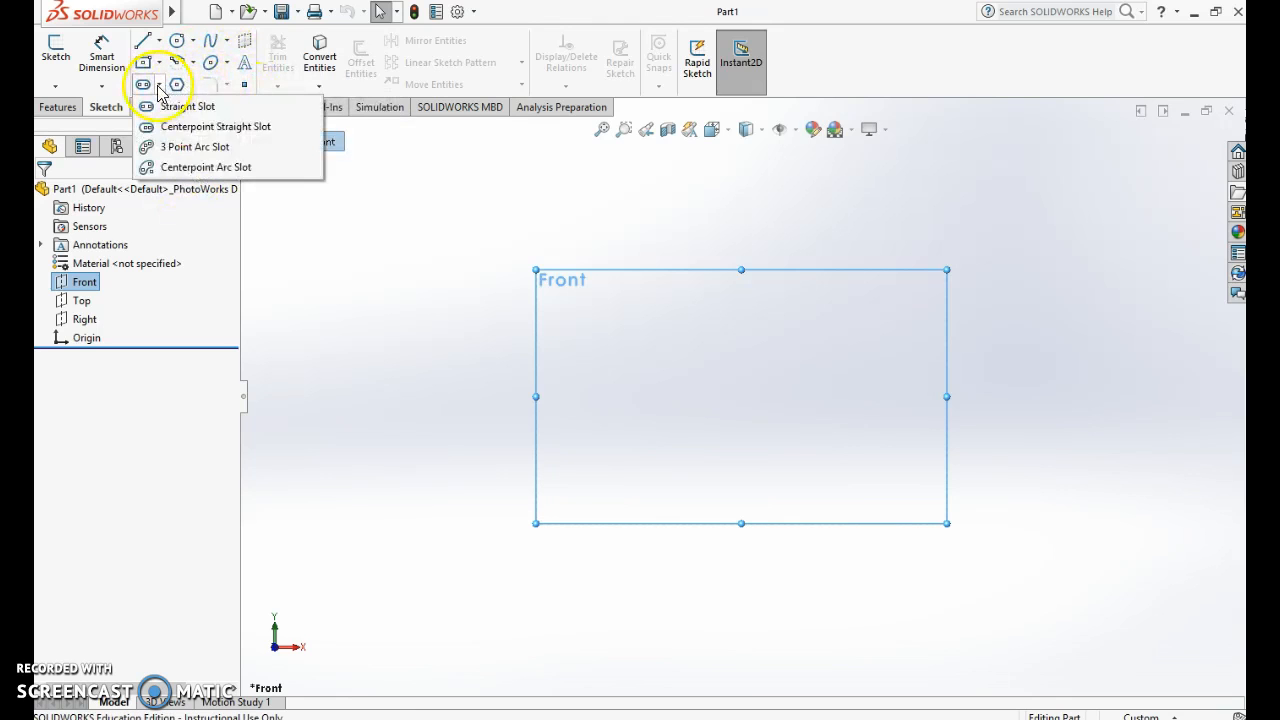
{"action": "left_click", "coordinate": [157, 41]}
- Start a sketch on the Front plane and draw a center rectangle about 124 mm wide, centred on the origin
{"action": "left_click", "coordinate": [145, 44]}
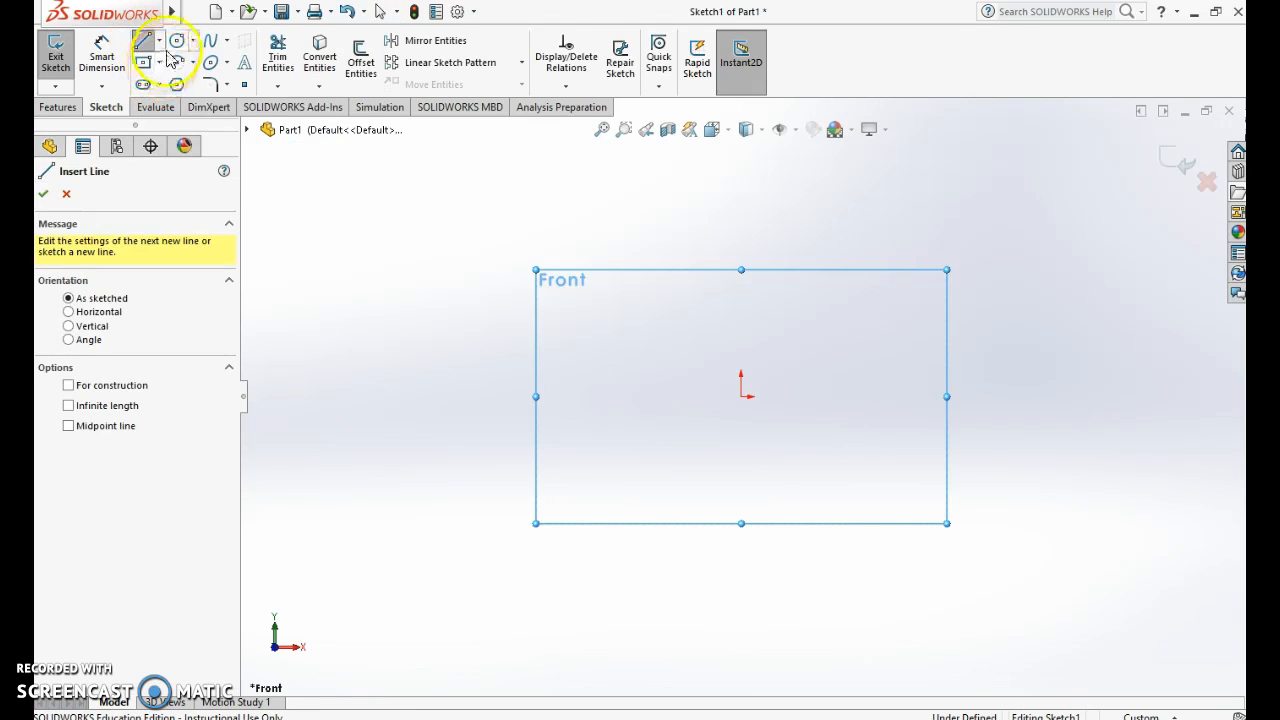
{"action": "left_click", "coordinate": [178, 42]}
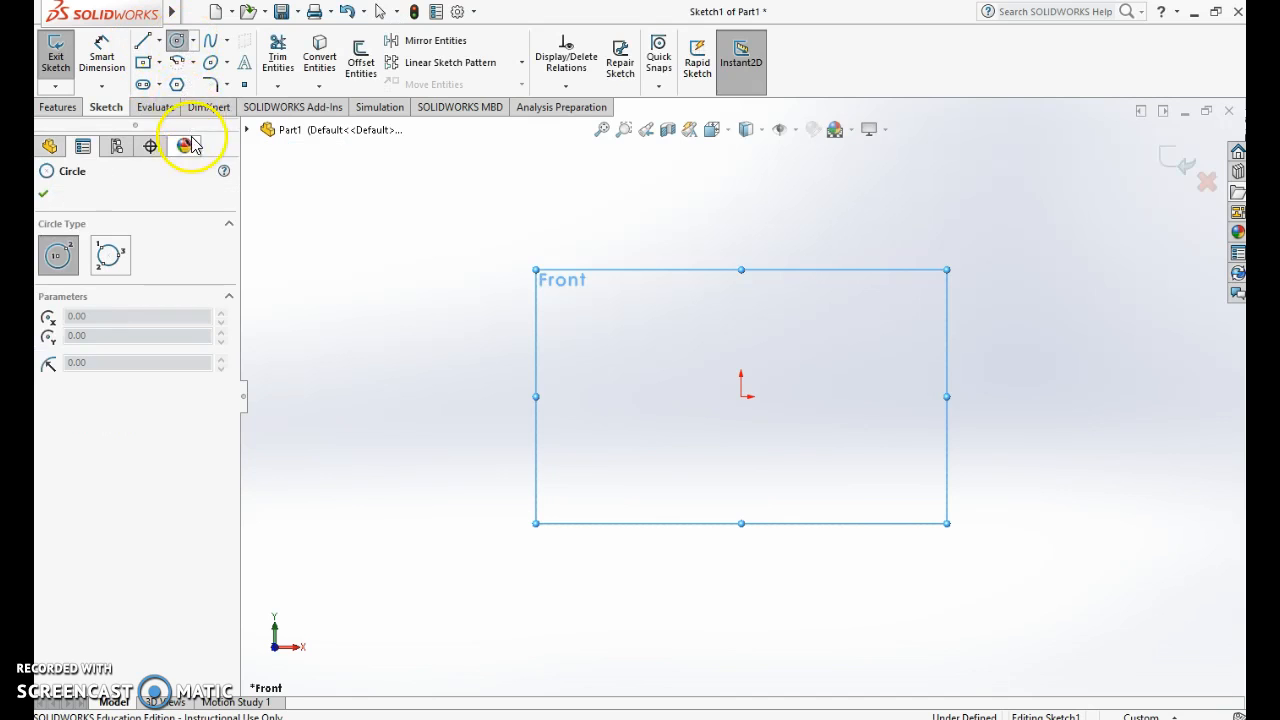
{"action": "left_click", "coordinate": [160, 63]}
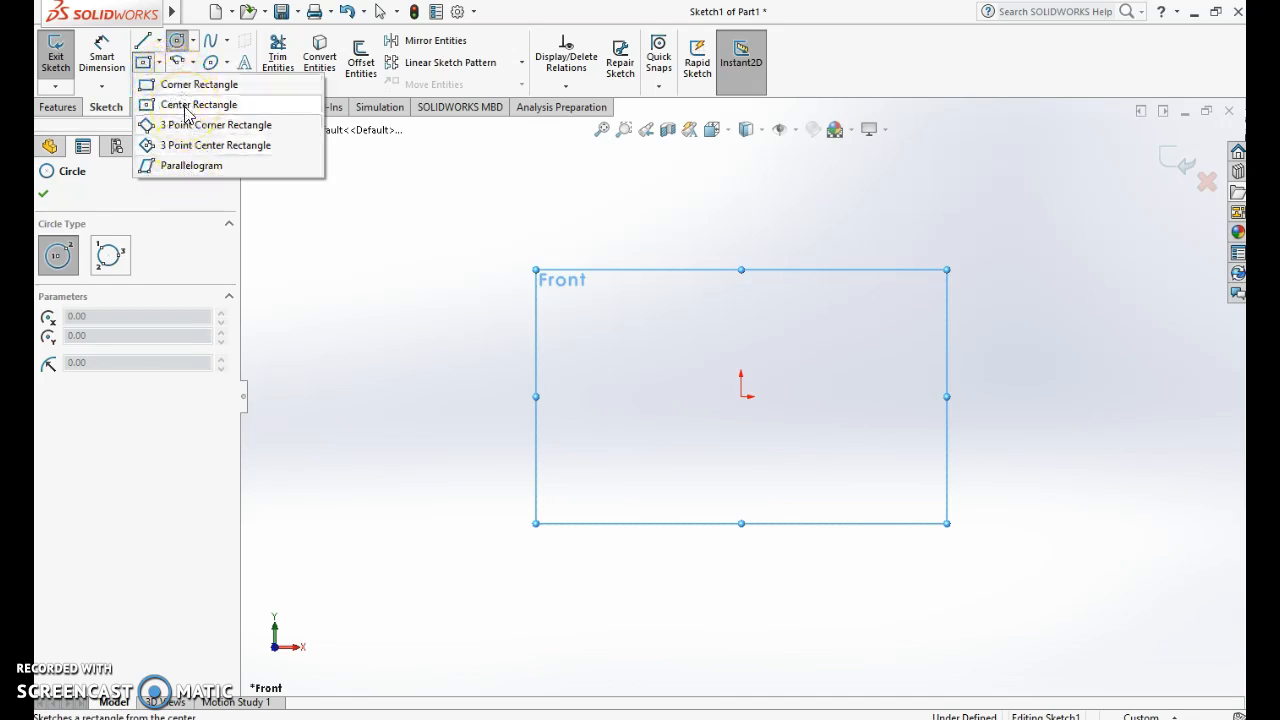
{"action": "left_click", "coordinate": [162, 65]}
{"action": "left_click", "coordinate": [162, 65]}
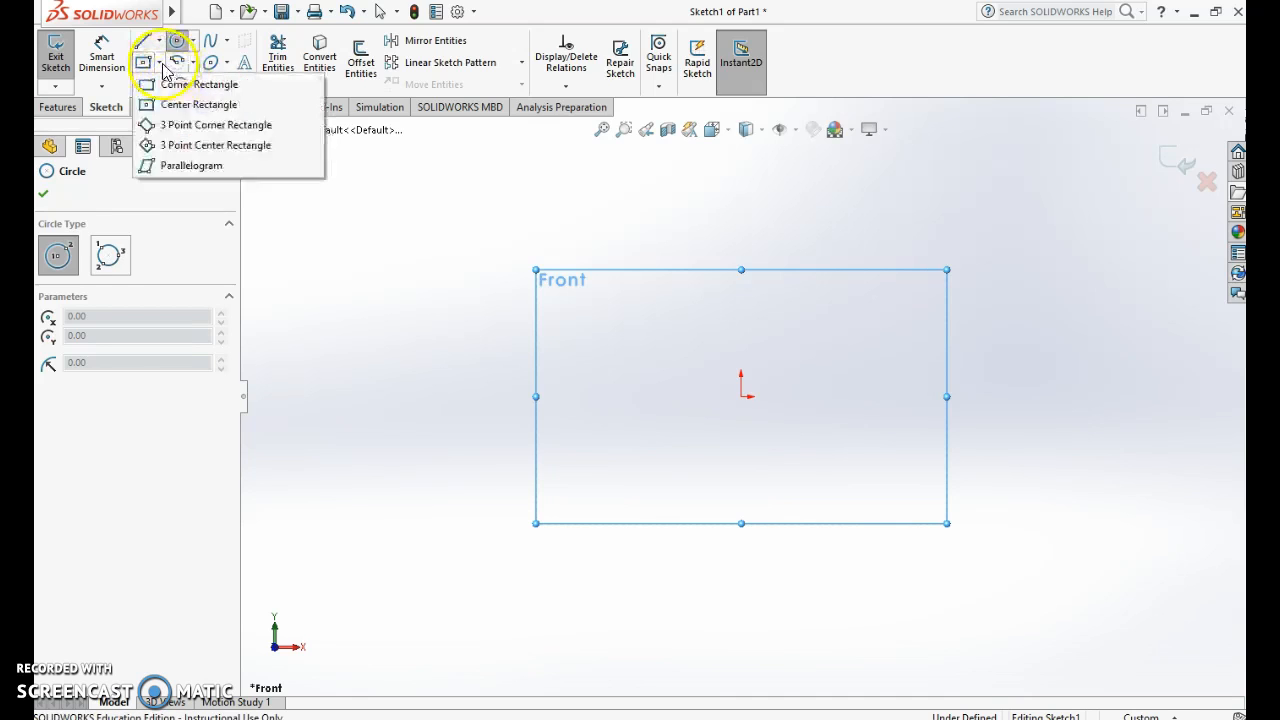
{"action": "left_click", "coordinate": [162, 65]}
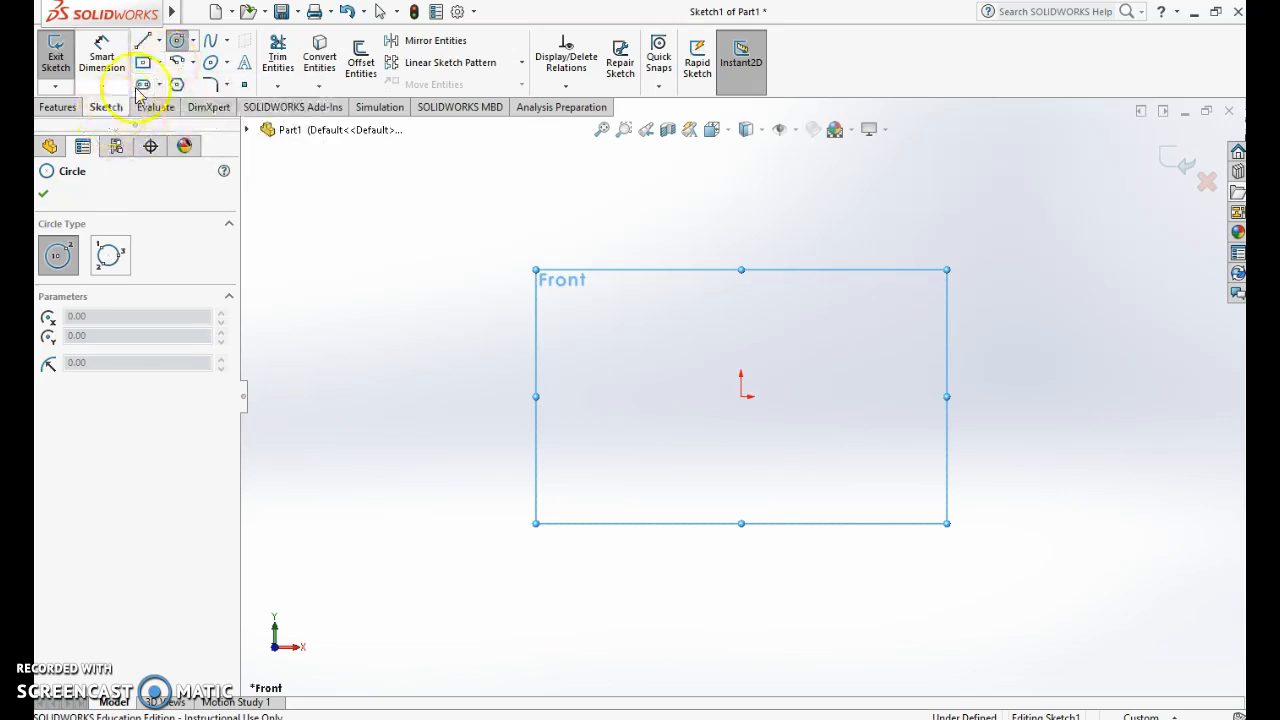
{"action": "left_click", "coordinate": [161, 64]}
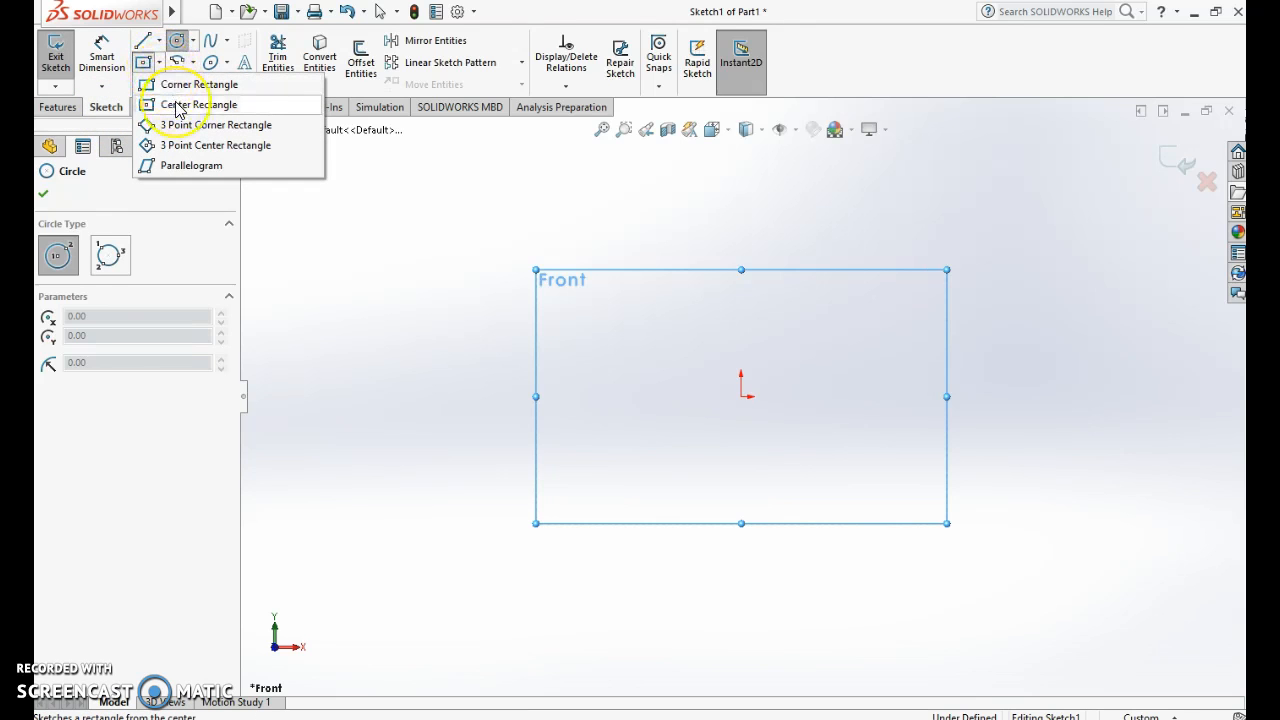
{"action": "left_click", "coordinate": [178, 105]}
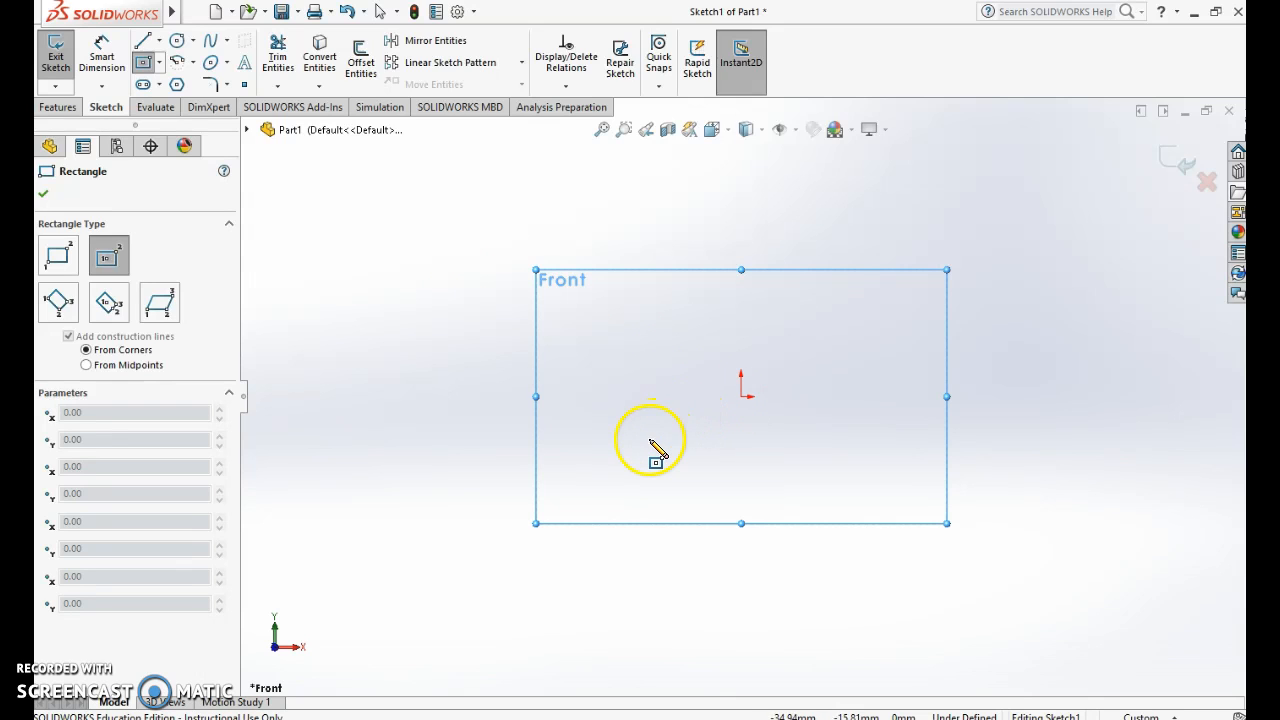
{"action": "left_click", "coordinate": [741, 397]}
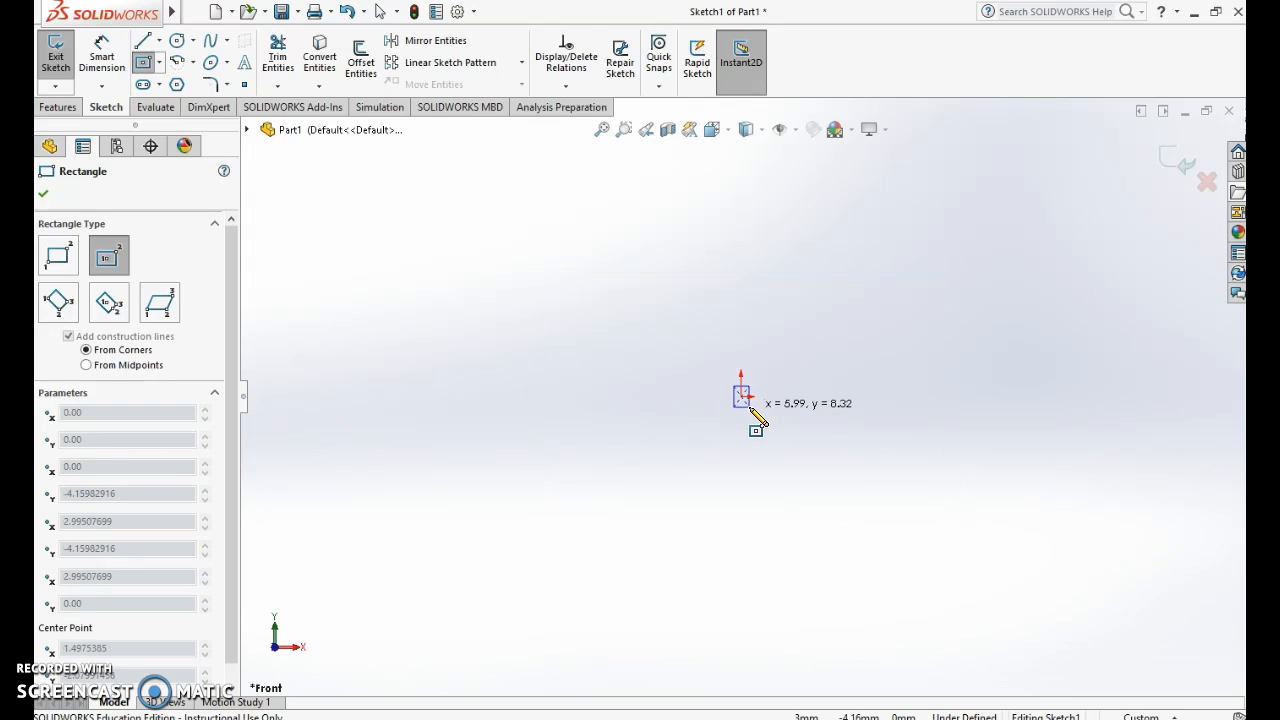
{"action": "left_click", "coordinate": [828, 446]}
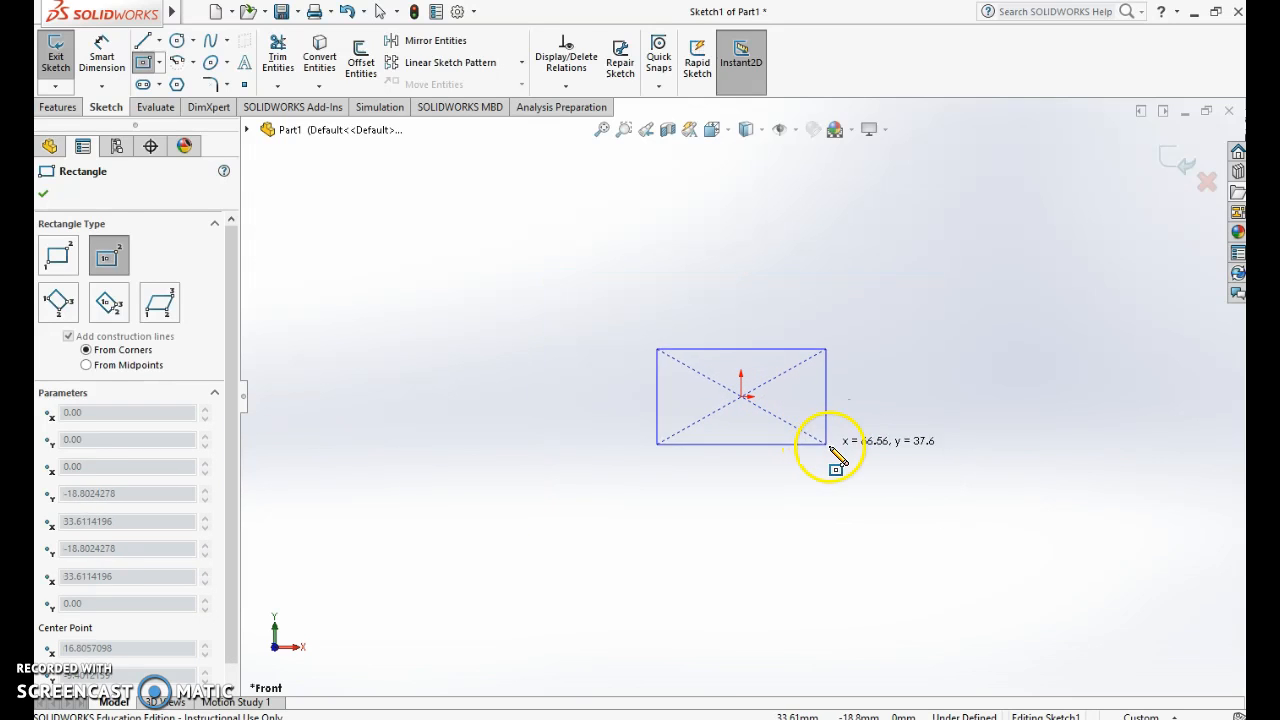
{"action": "left_click", "coordinate": [900, 489]}
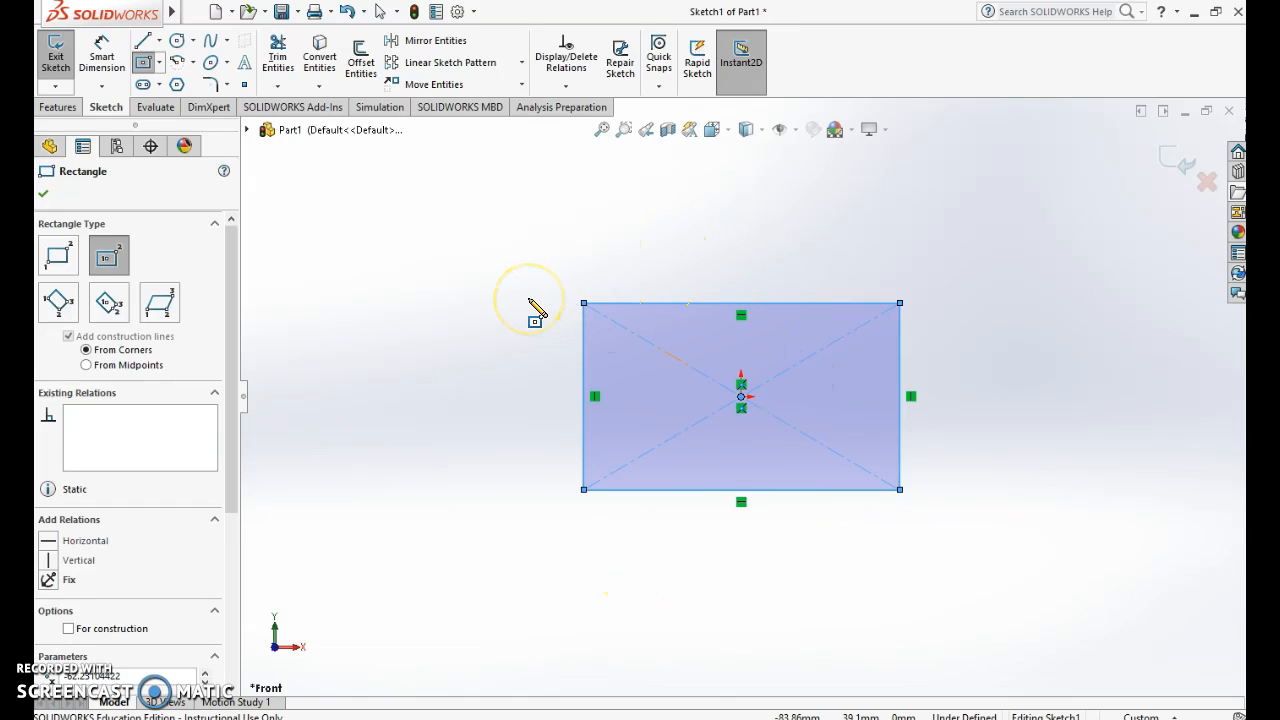
{"action": "key", "text": "Escape"}
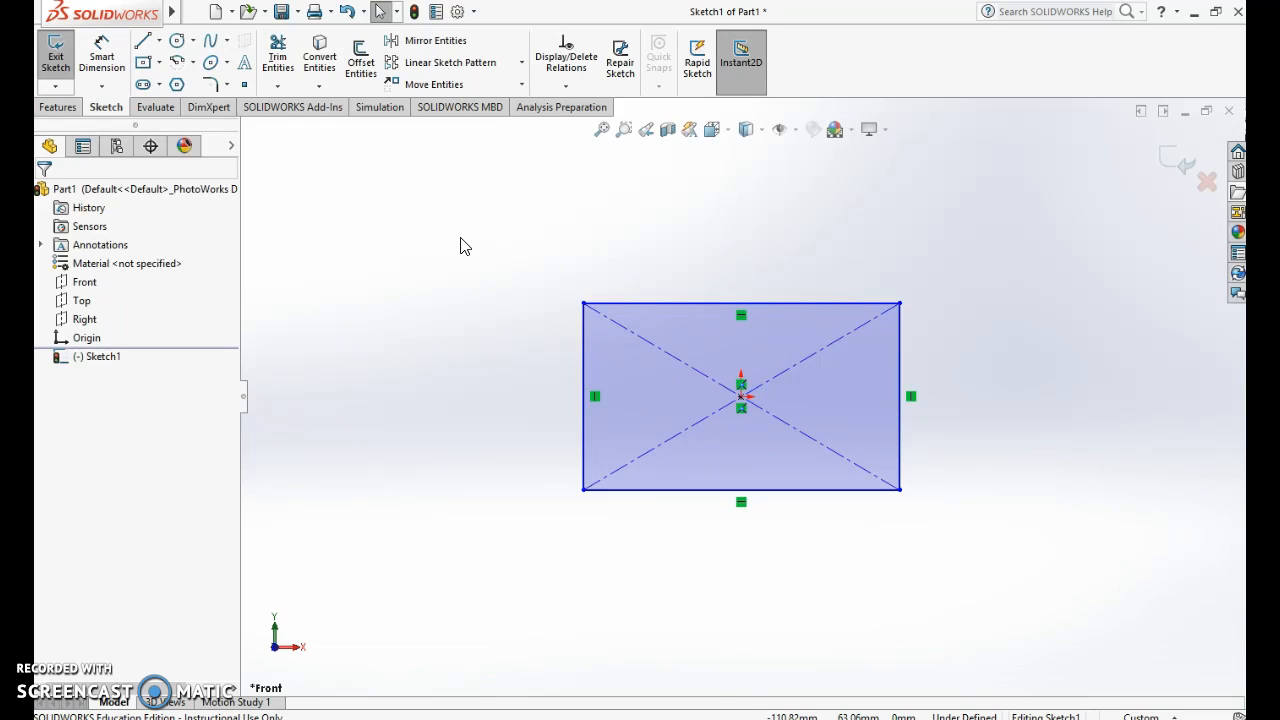
- Dimension the rectangle's upper horizontal edge with Smart Dimension and set its length to 100 mm
{"action": "left_click", "coordinate": [101, 57]}
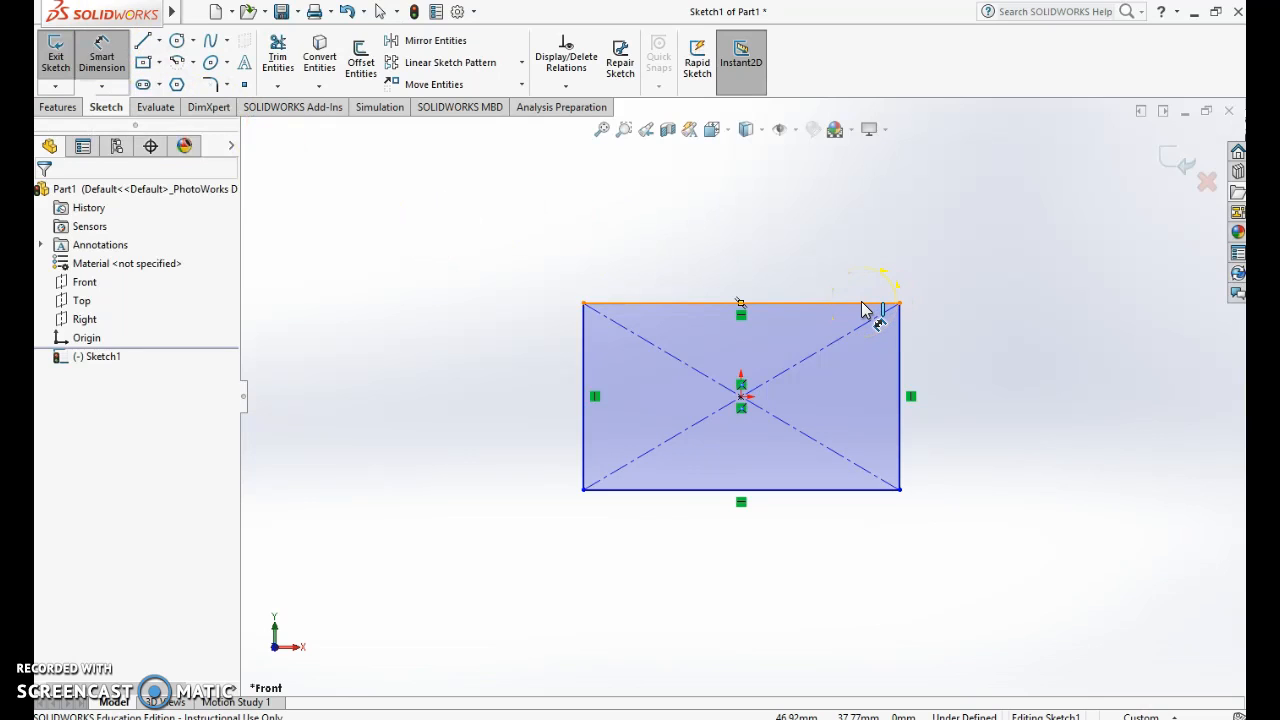
{"action": "left_click", "coordinate": [101, 57]}
{"action": "left_click", "coordinate": [99, 44]}
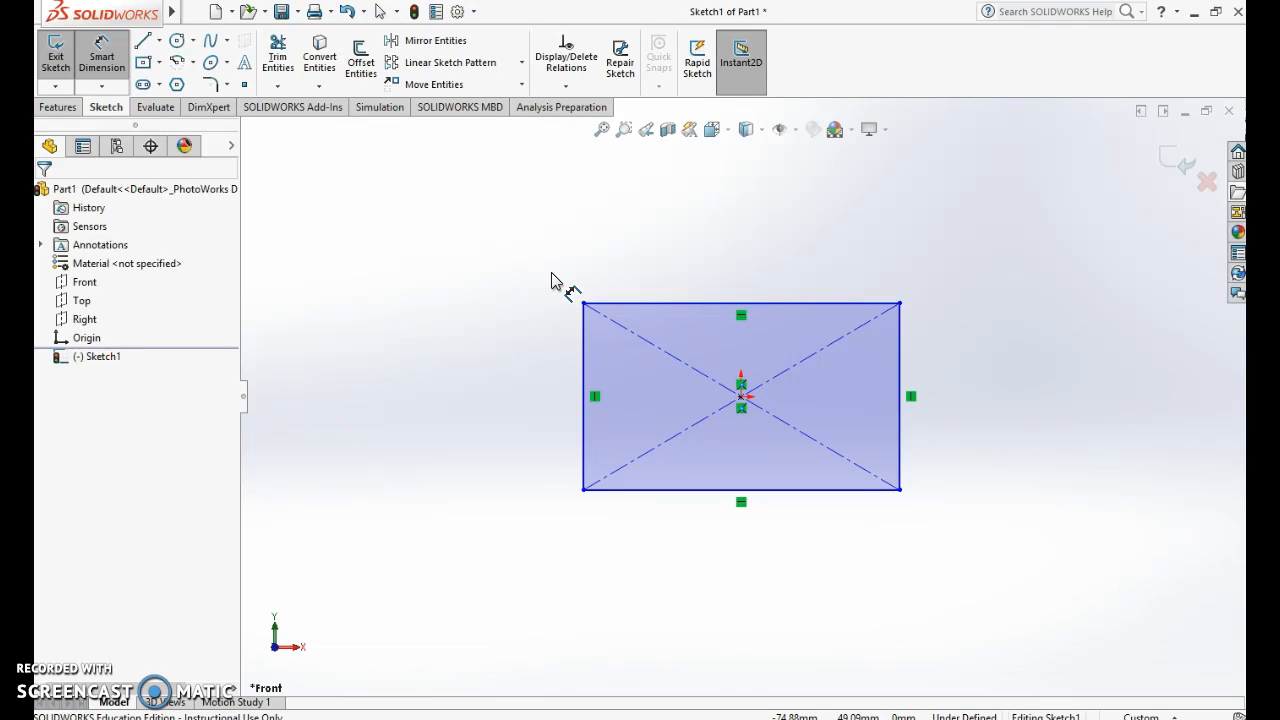
{"action": "left_click", "coordinate": [818, 312]}
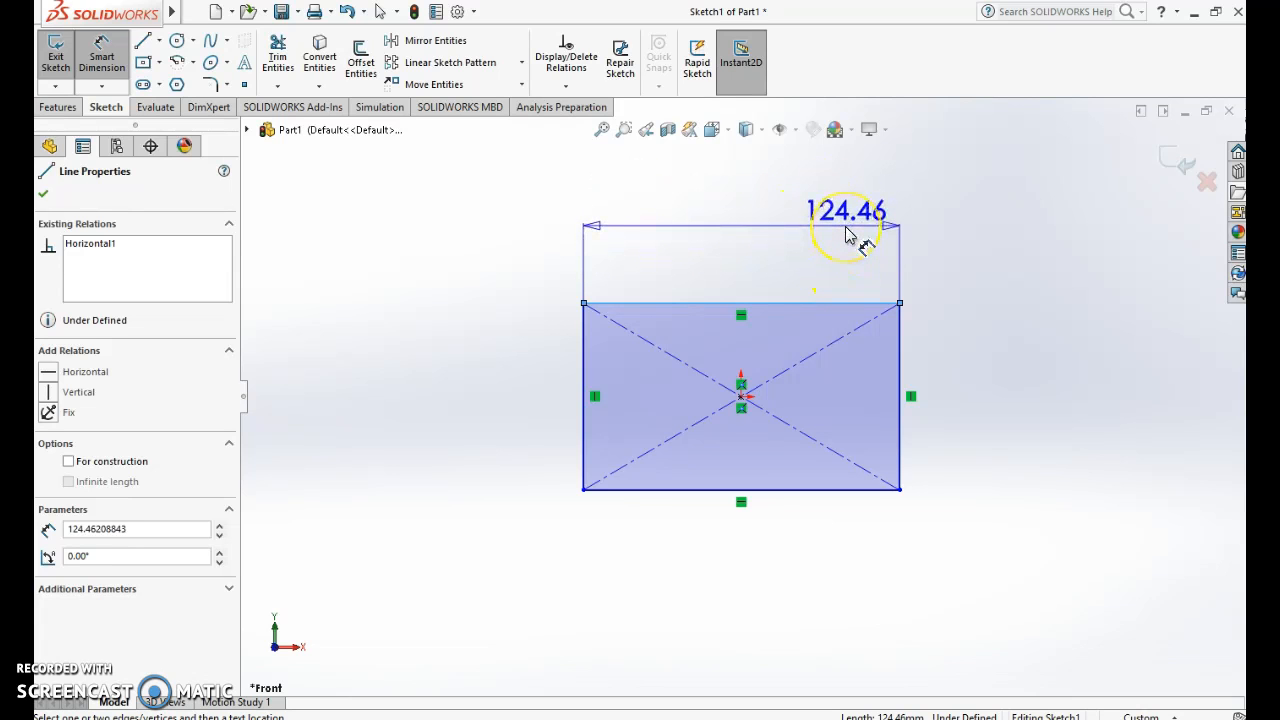
{"action": "left_click", "coordinate": [845, 233]}
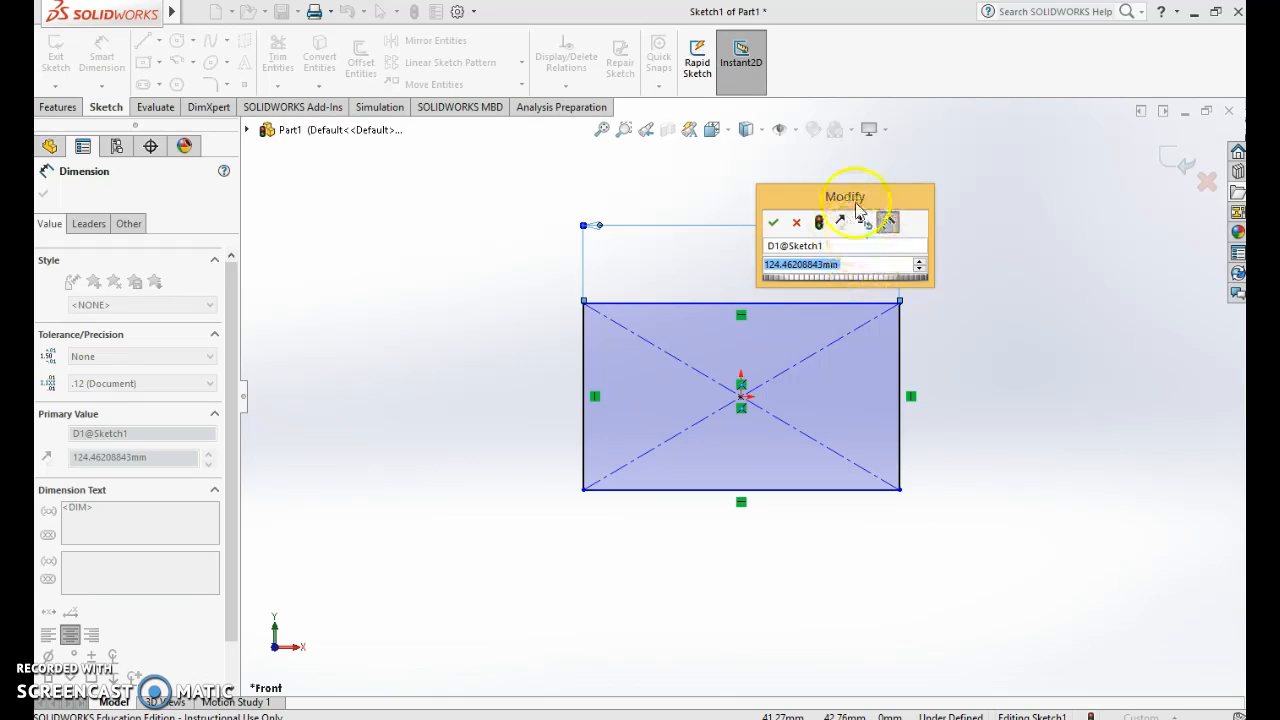
{"action": "left_click", "coordinate": [866, 264]}
{"action": "double_click", "coordinate": [866, 264]}
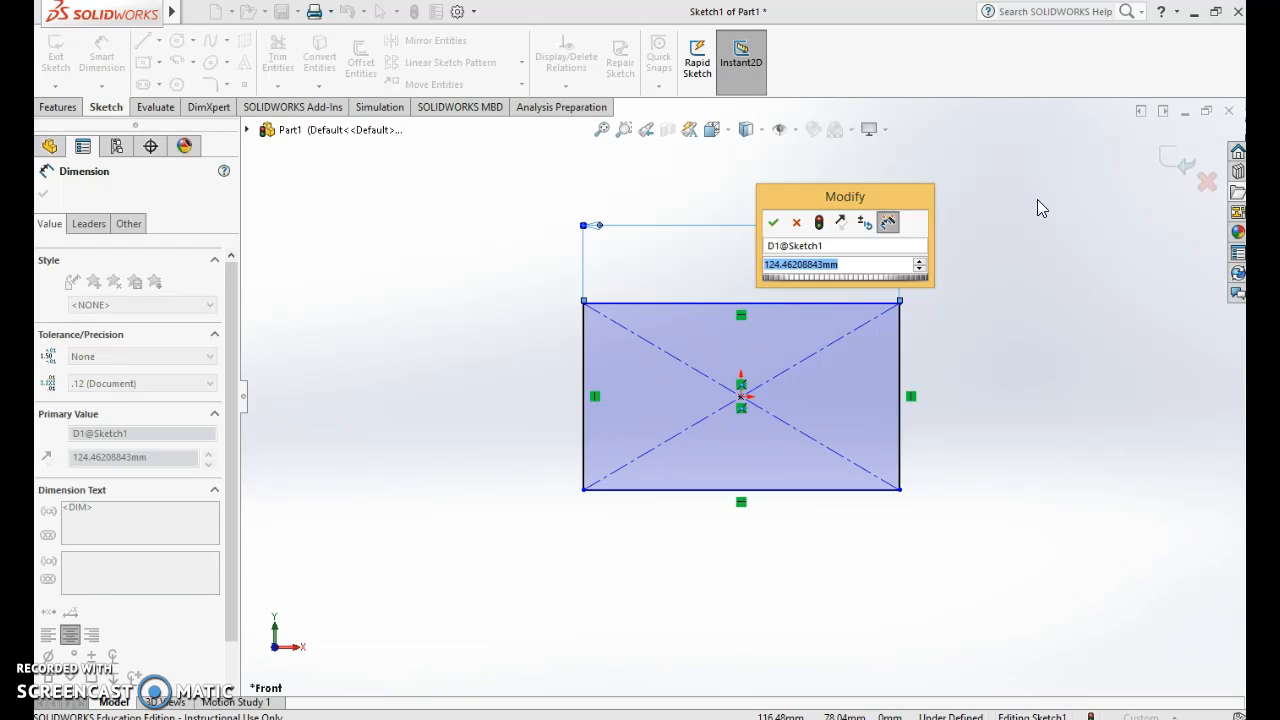
{"action": "type", "text": "100mm"}
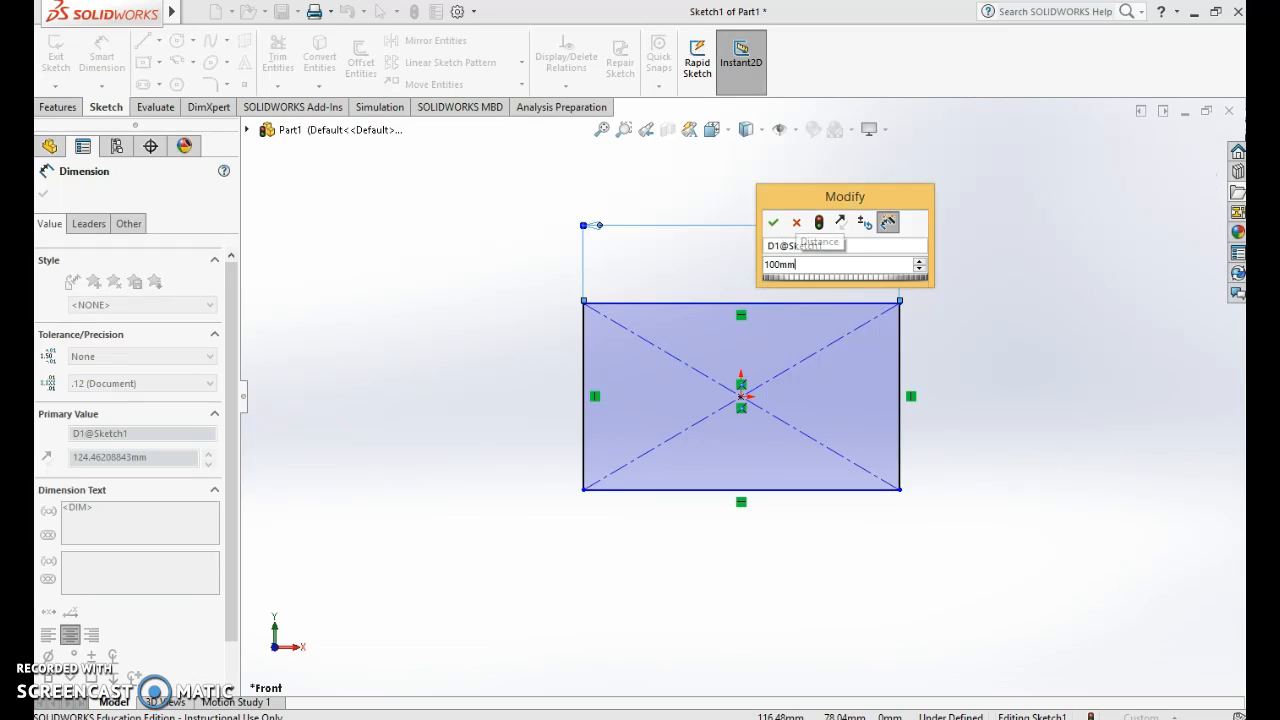
{"action": "key", "text": "Return"}
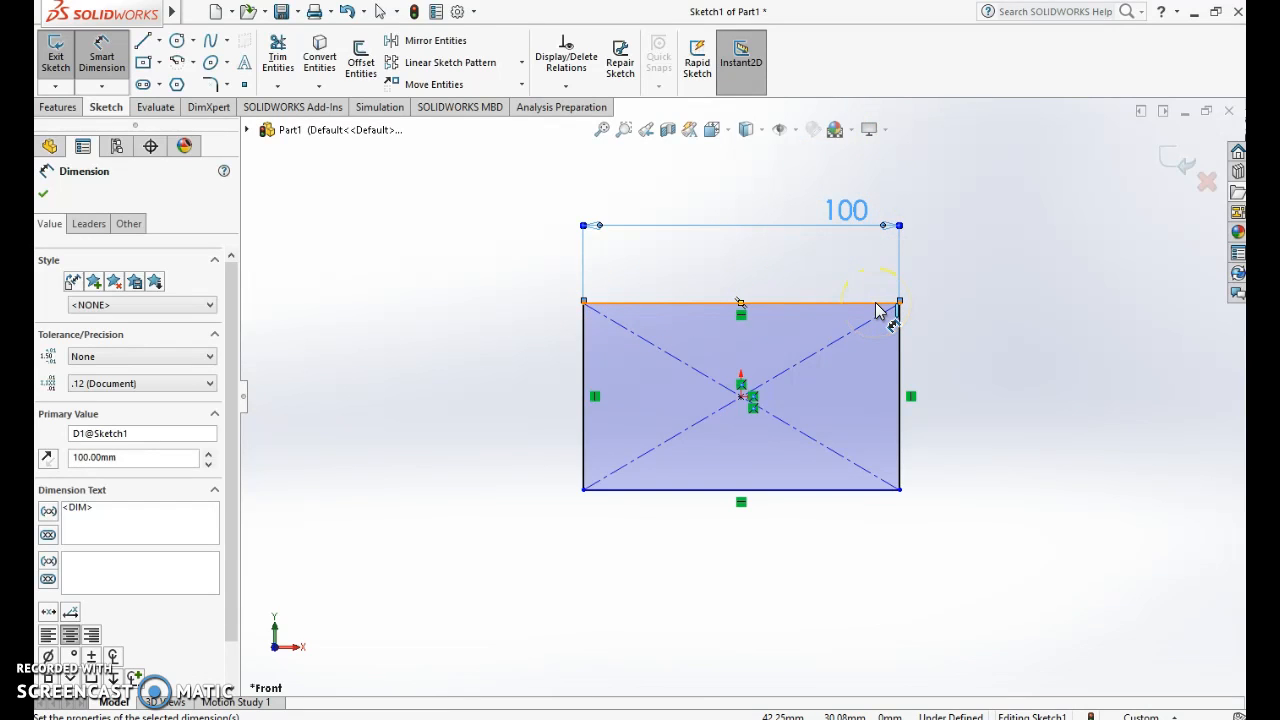
- Dimension the rectangle's right vertical edge and set its length to 100 mm
{"action": "left_click", "coordinate": [901, 345]}
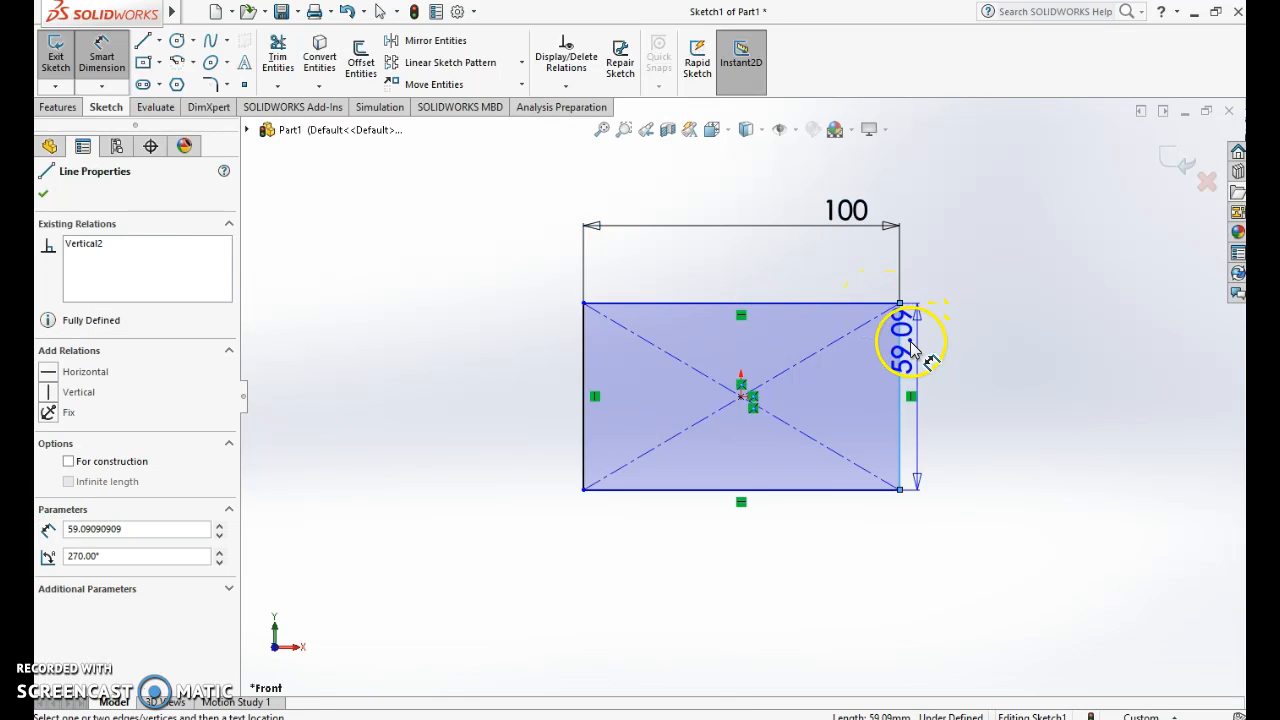
{"action": "left_click", "coordinate": [975, 350]}
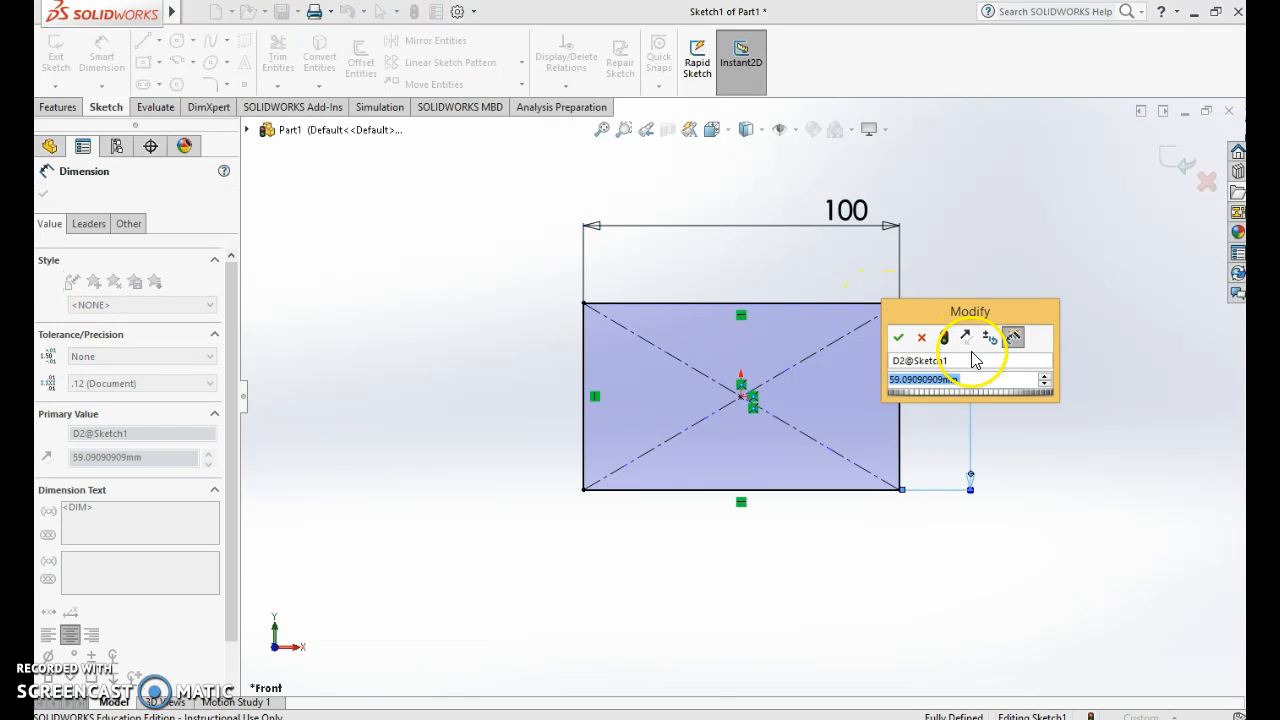
{"action": "type", "text": "100"}
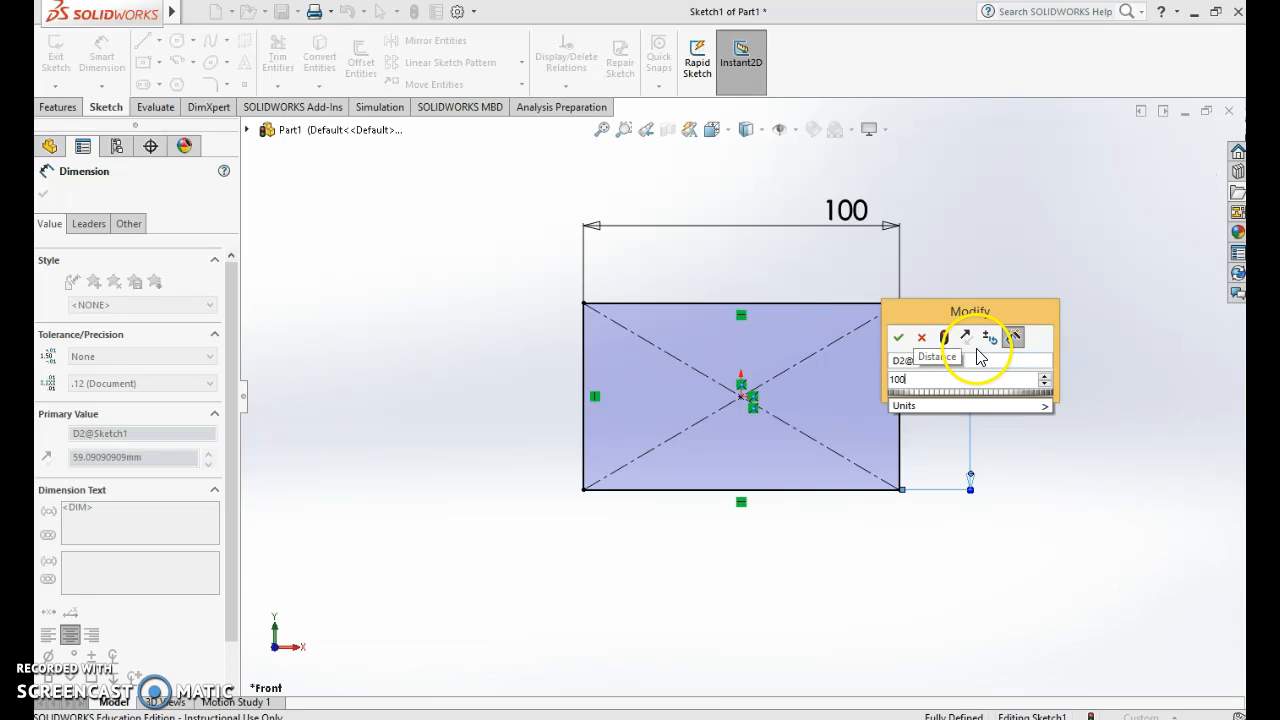
{"action": "key", "text": "Return"}
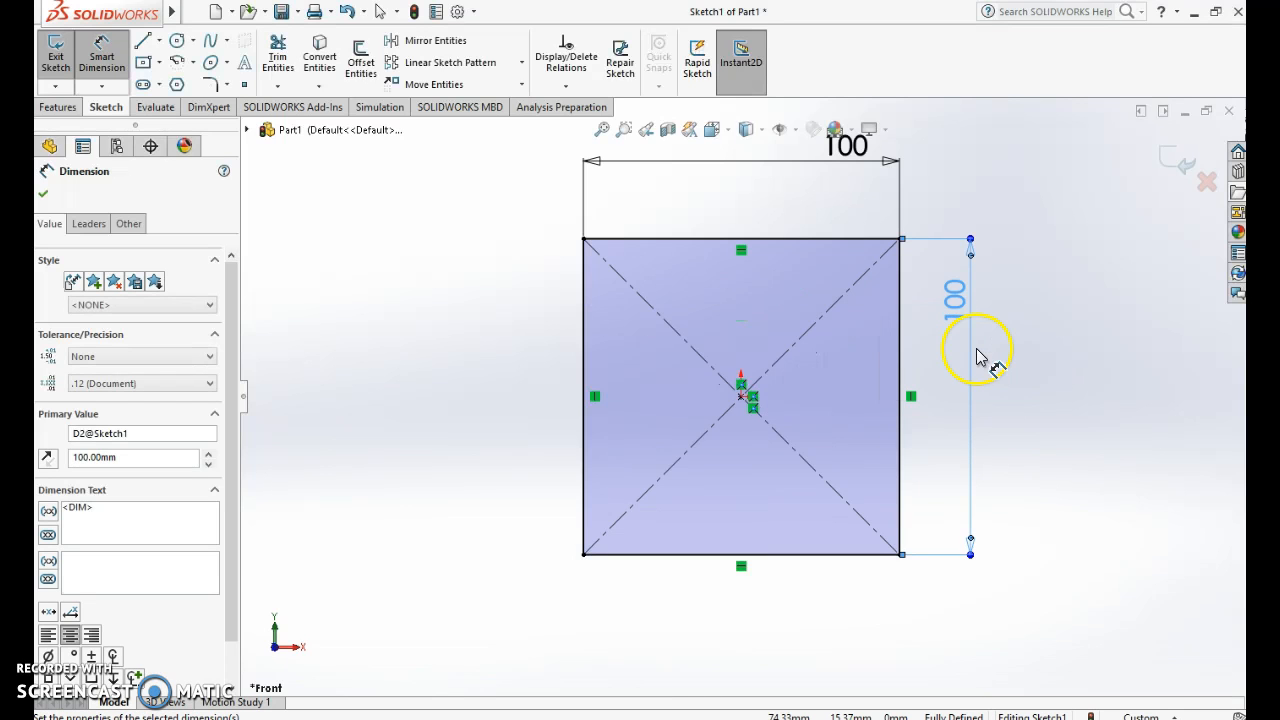
- Re-enter the rectangle's vertical dimension as 100 mm with its unit and end Smart Dimension
{"action": "left_click", "coordinate": [965, 296]}
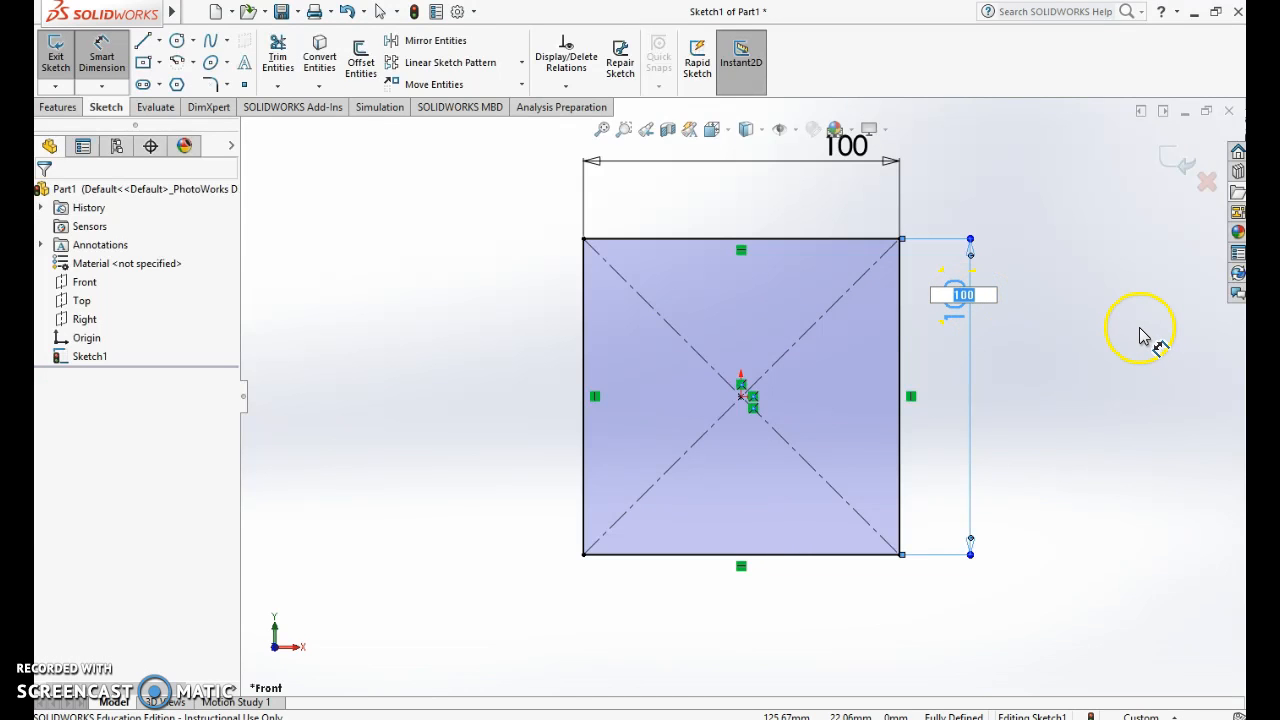
{"action": "type", "text": "100 mm"}
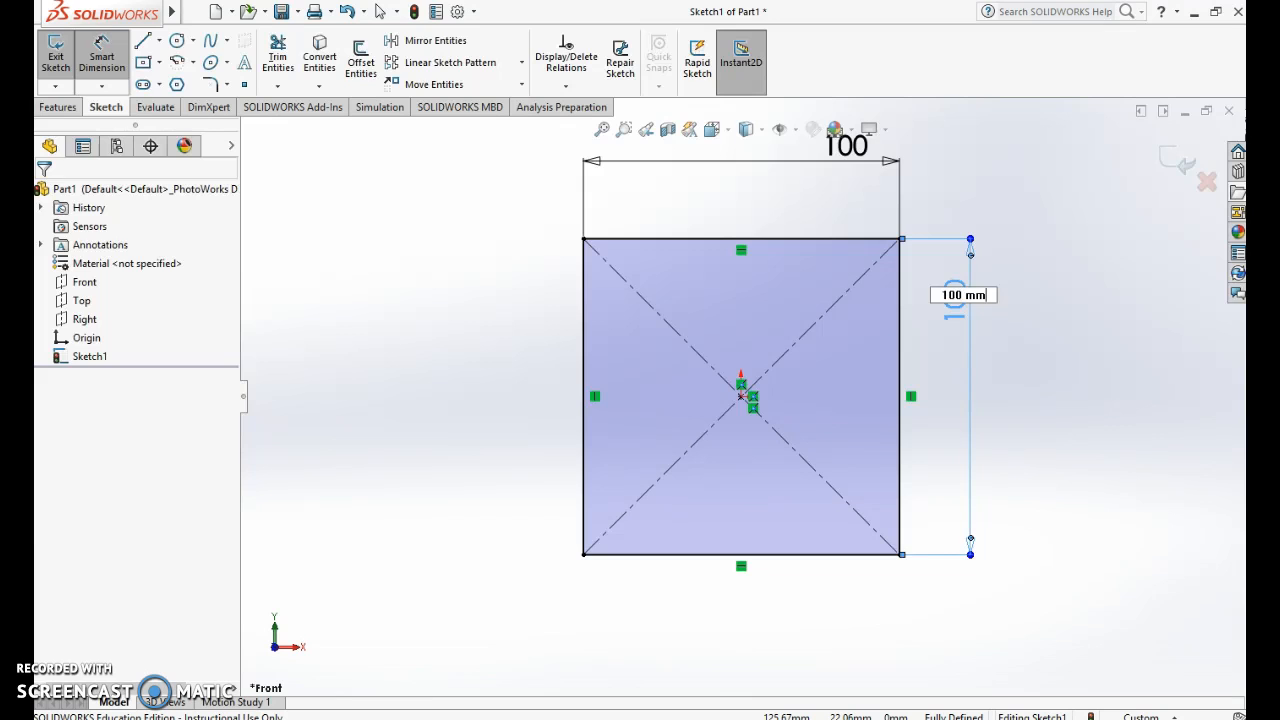
{"action": "key", "text": "Return"}
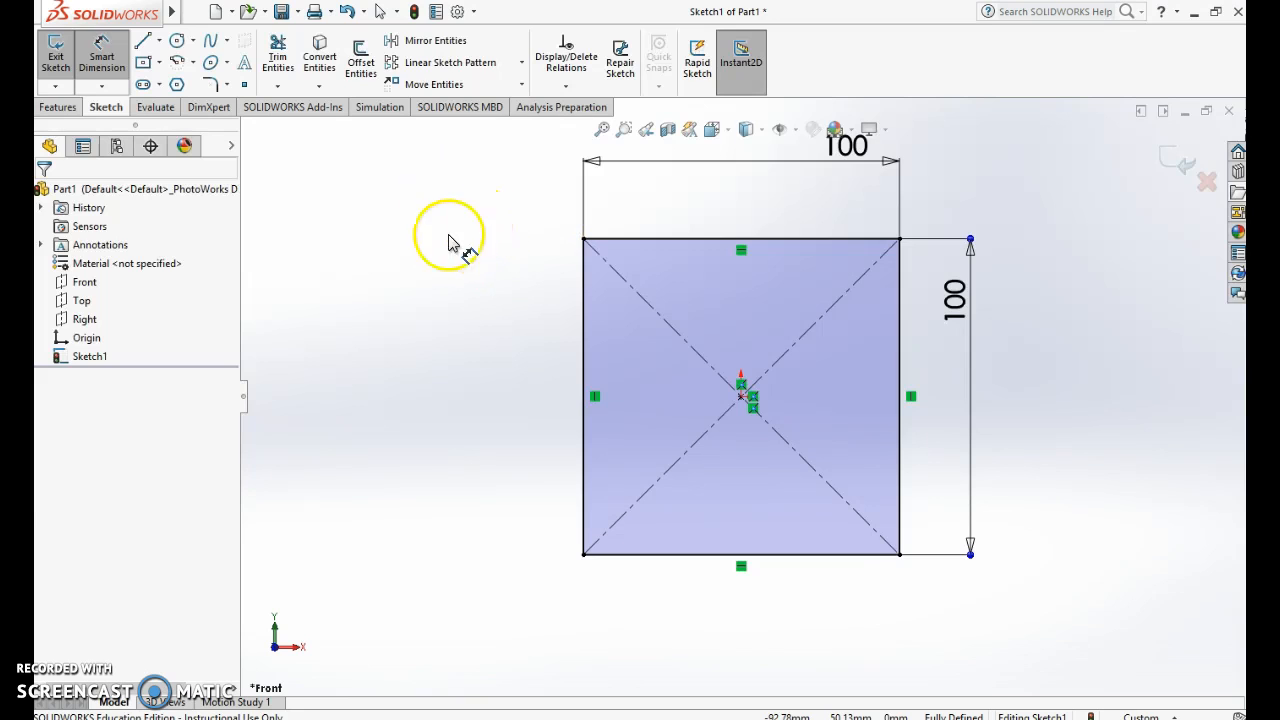
{"action": "key", "text": "Escape"}
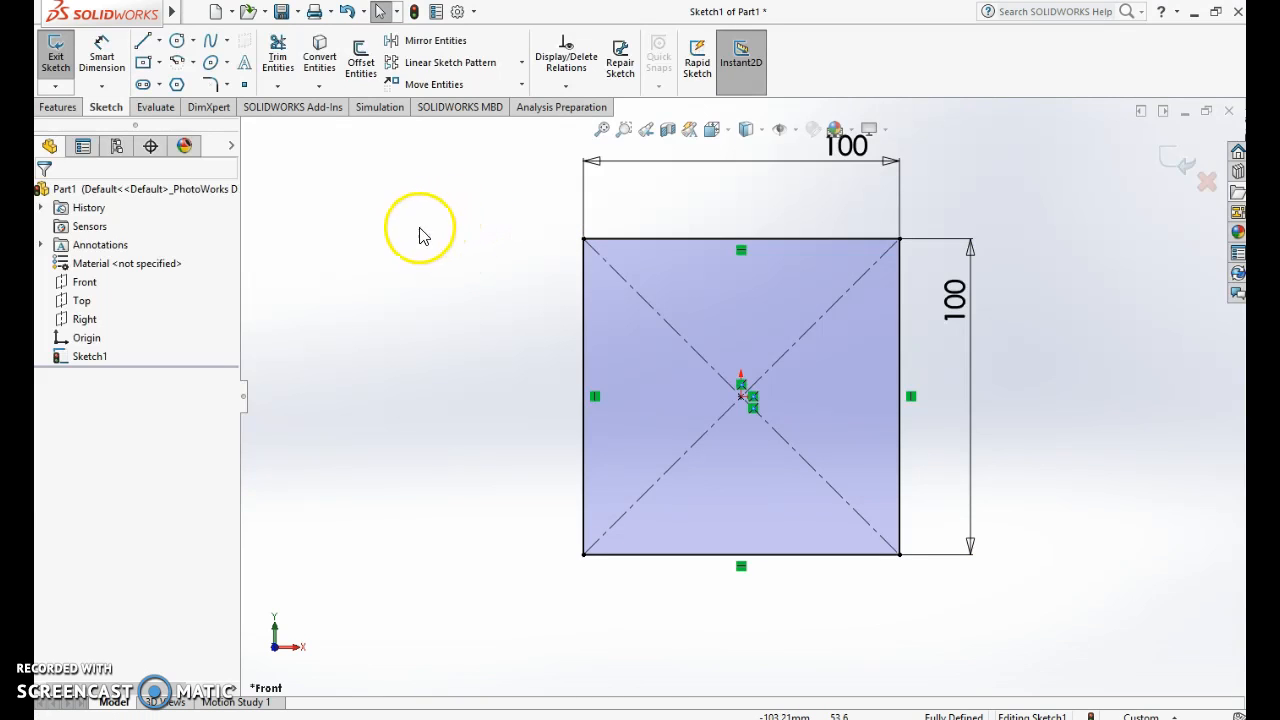
- Extrude the square sketch as a boss with a Blind depth of 7.62 mm
{"action": "left_click", "coordinate": [60, 107]}
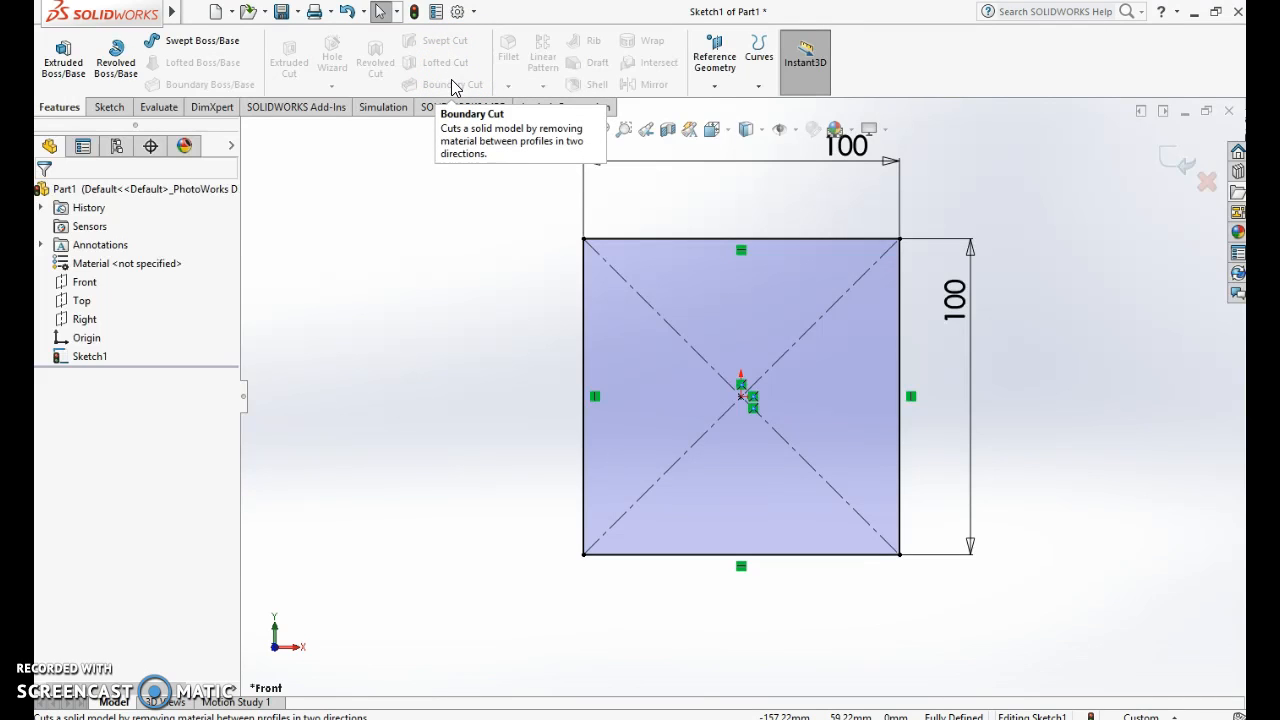
{"action": "left_click", "coordinate": [66, 52]}
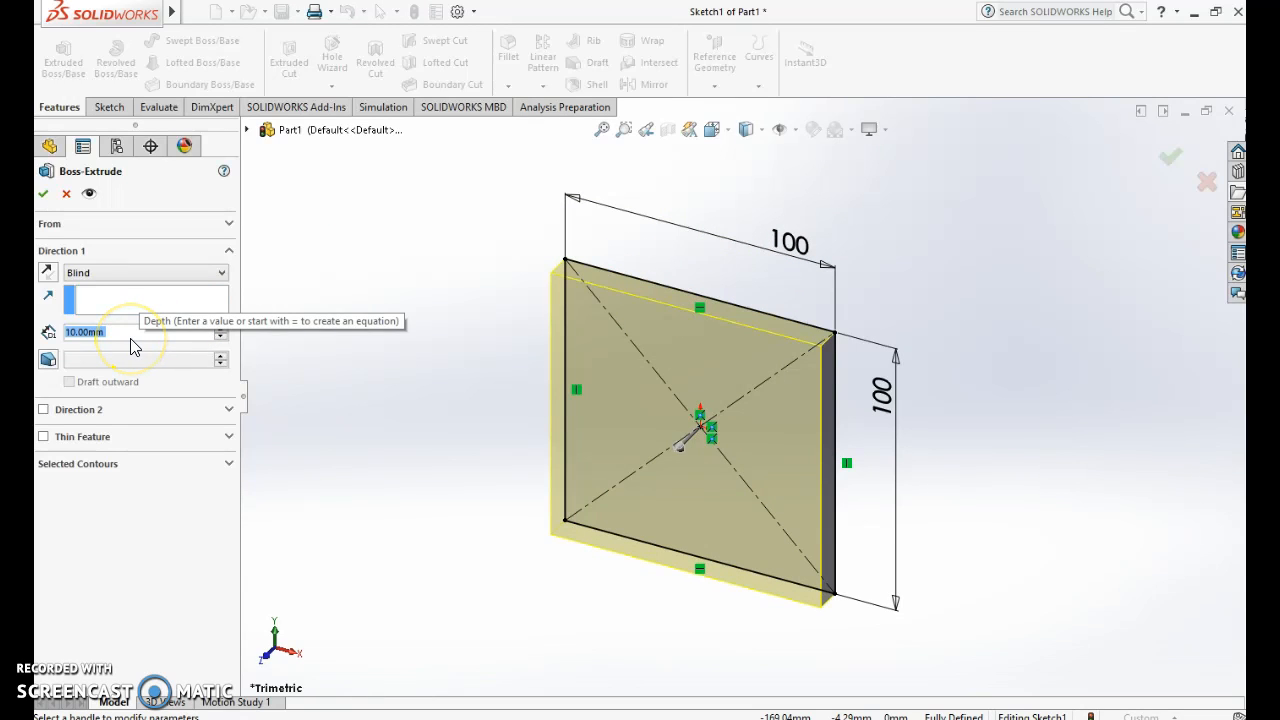
{"action": "type", "text": "7.62"}
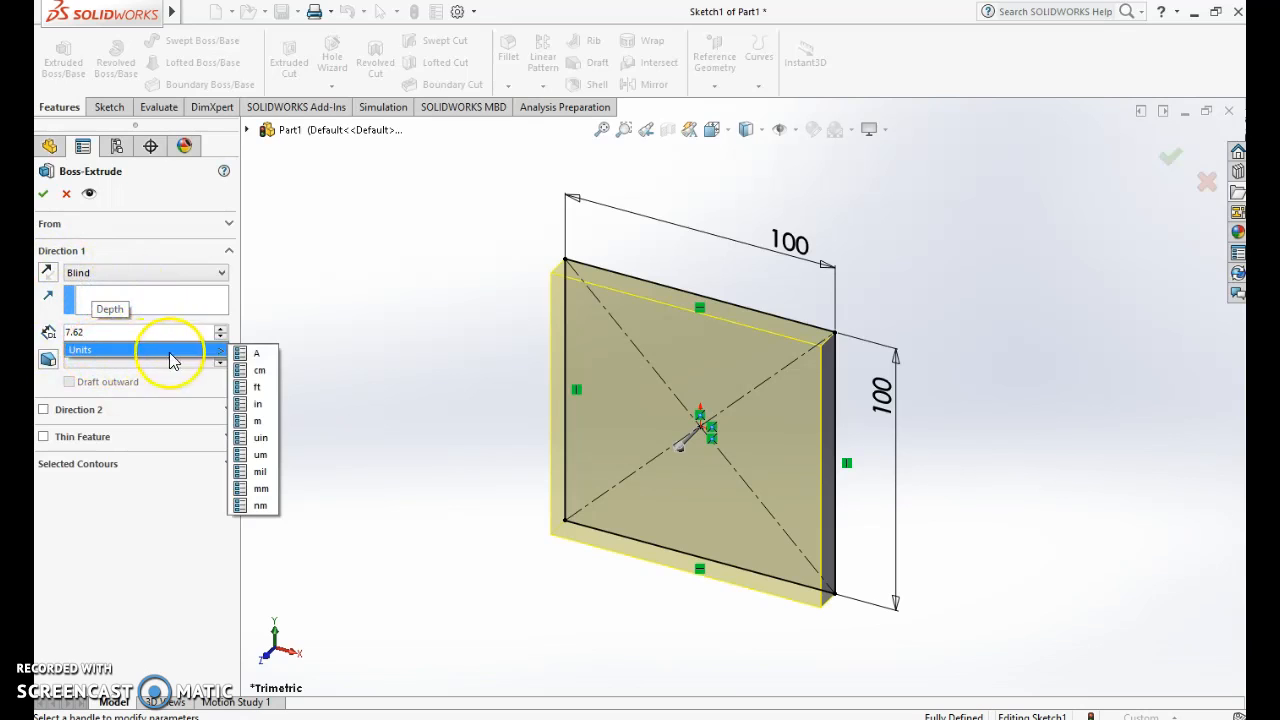
{"action": "left_click", "coordinate": [263, 490]}
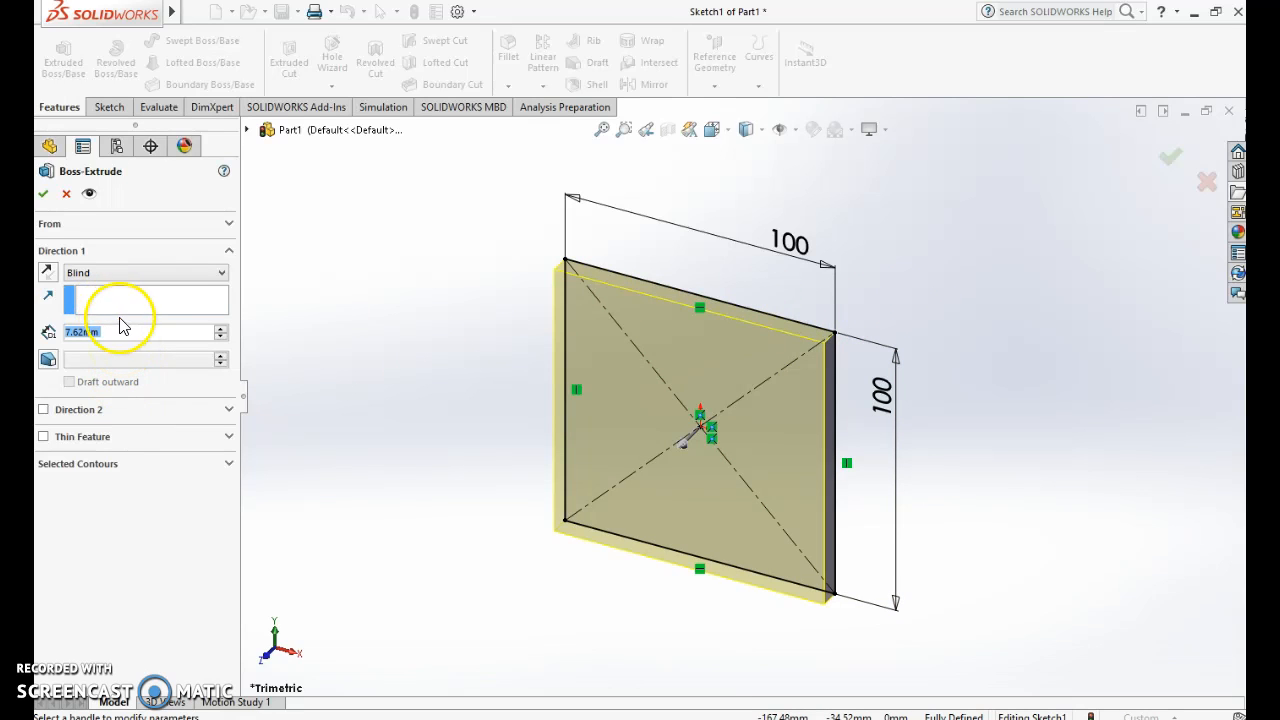
{"action": "middle_click_drag", "start_coordinate": [963, 320], "coordinate": [883, 334]}
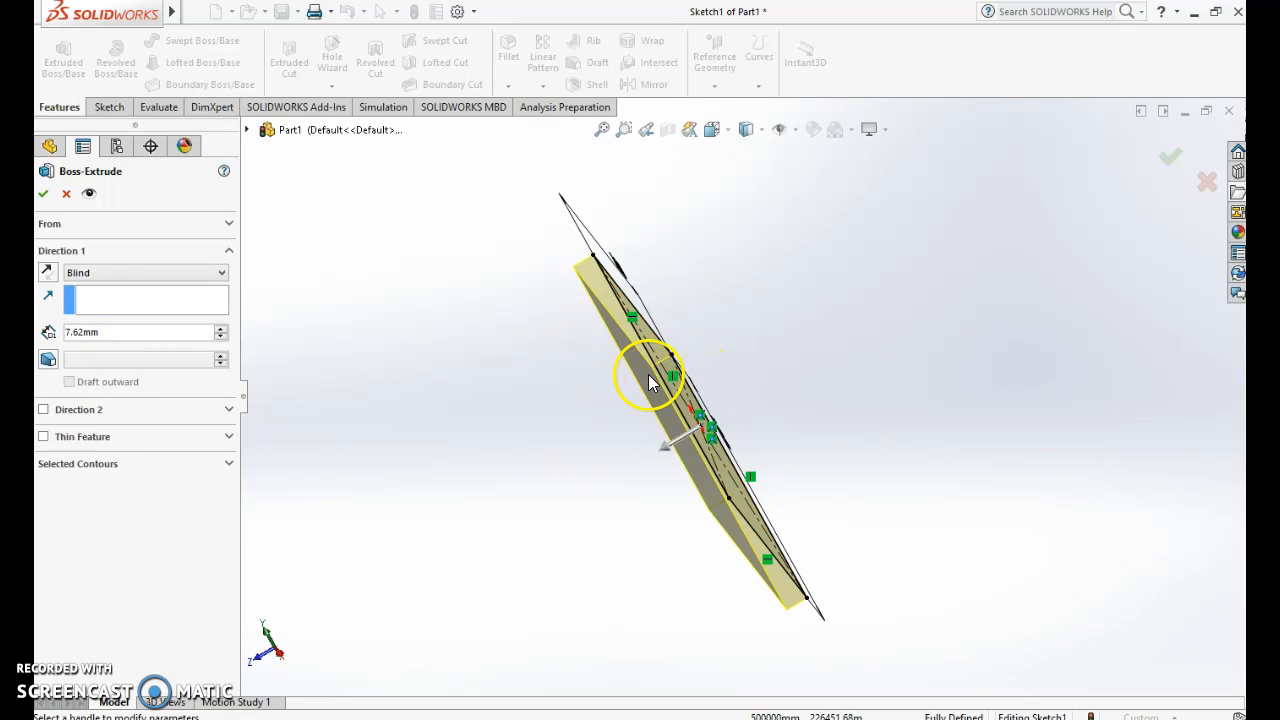
{"action": "middle_click_drag", "start_coordinate": [477, 371], "coordinate": [566, 334]}
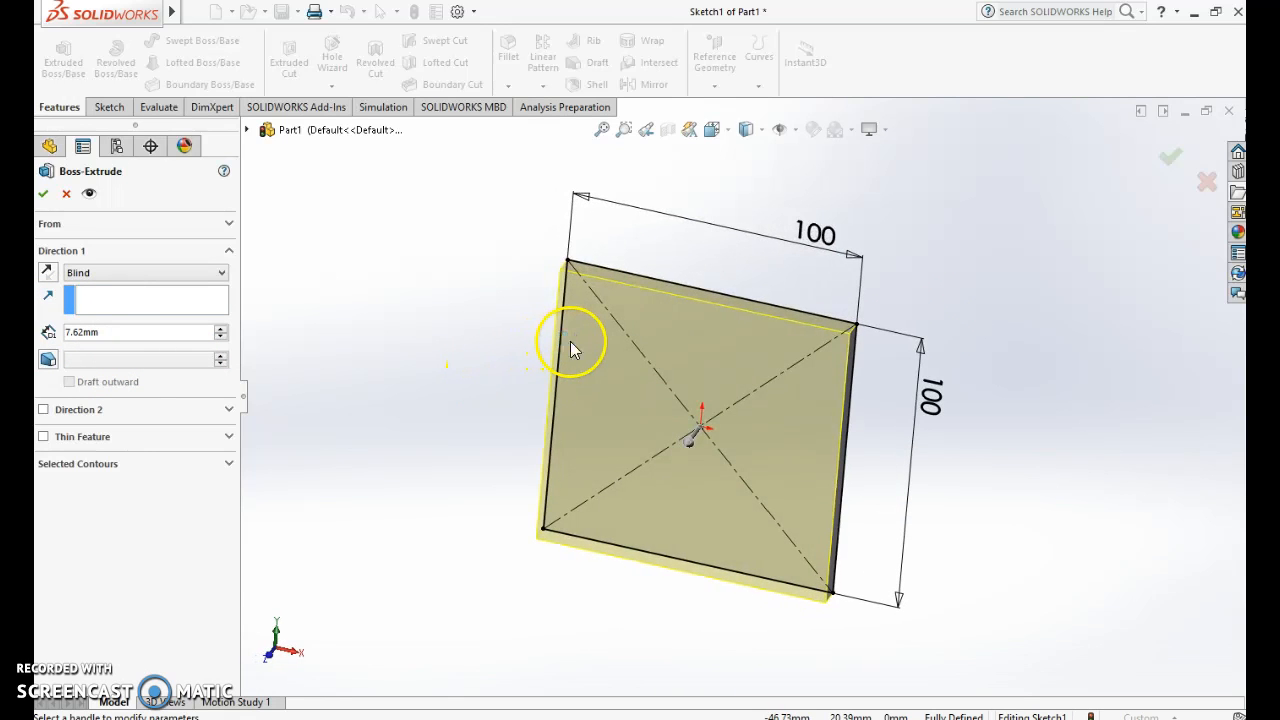
{"action": "middle_click_drag", "start_coordinate": [896, 370], "coordinate": [915, 365]}
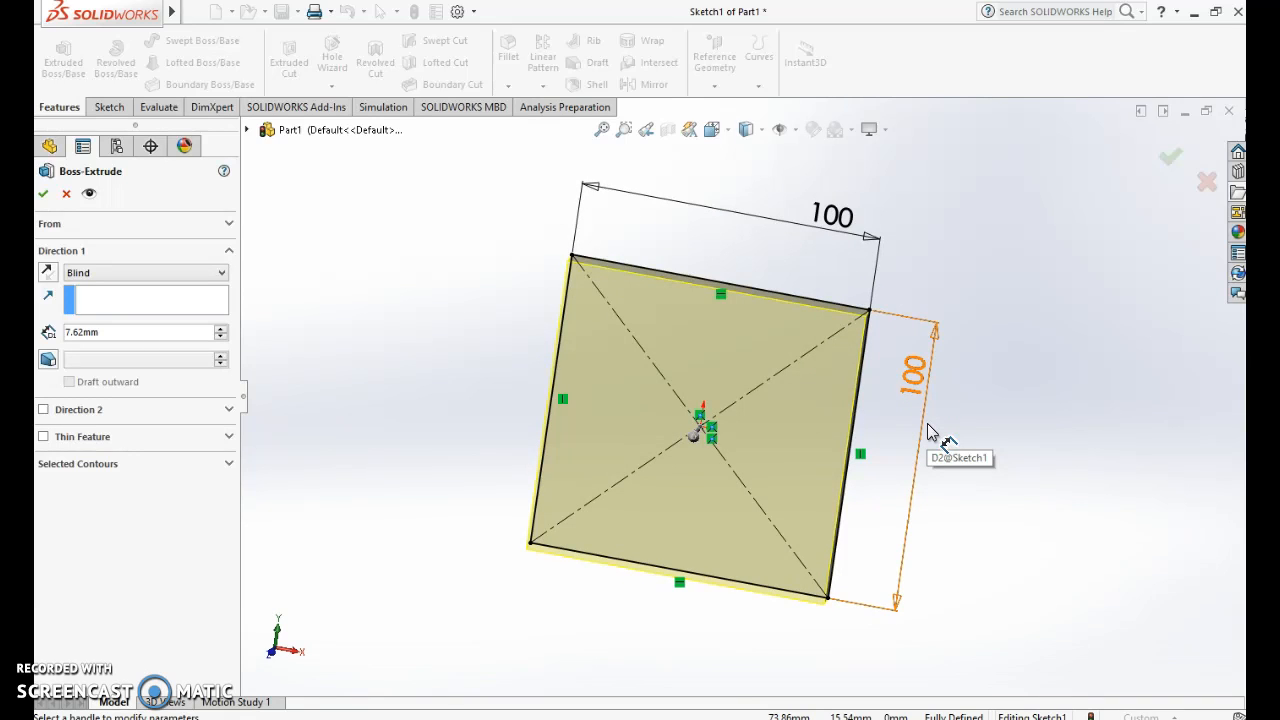
{"action": "left_click", "coordinate": [1166, 163]}
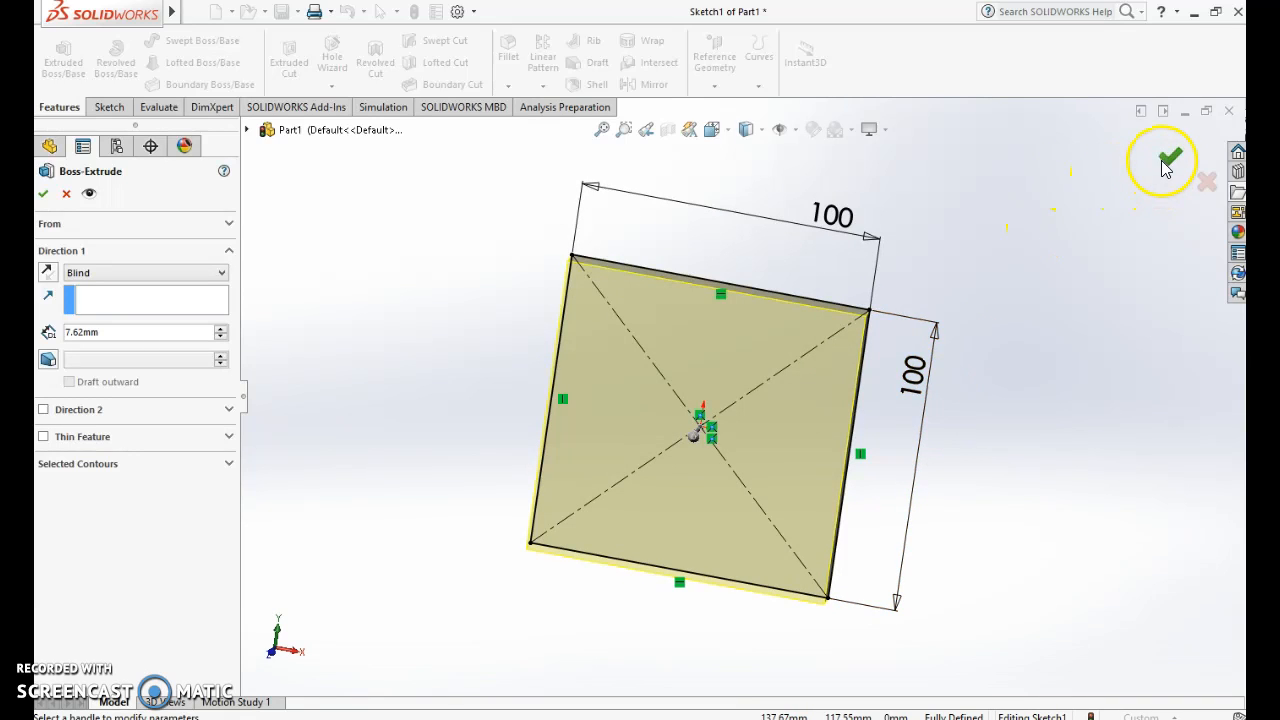
- Examine the extruded plate in the Front view and from several rotated angles
{"action": "middle_click_drag", "start_coordinate": [1038, 420], "coordinate": [617, 382]}
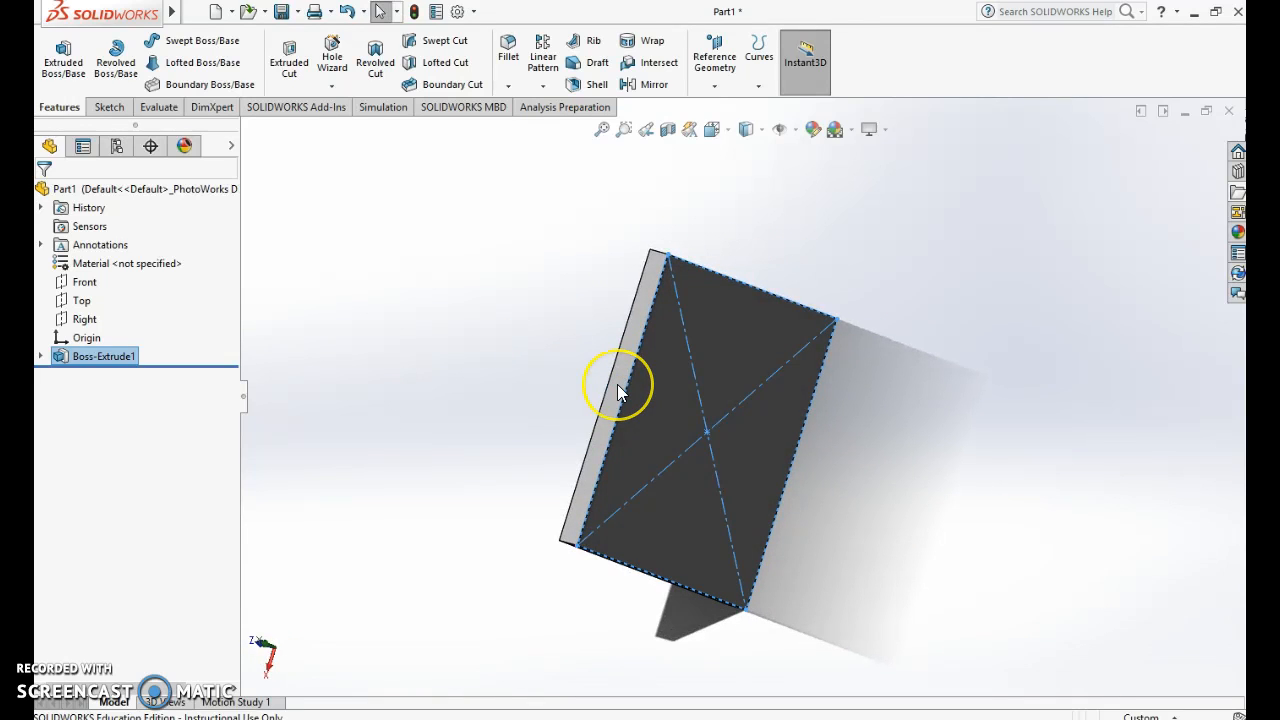
{"action": "key", "text": "space"}
{"action": "left_click", "coordinate": [580, 459]}
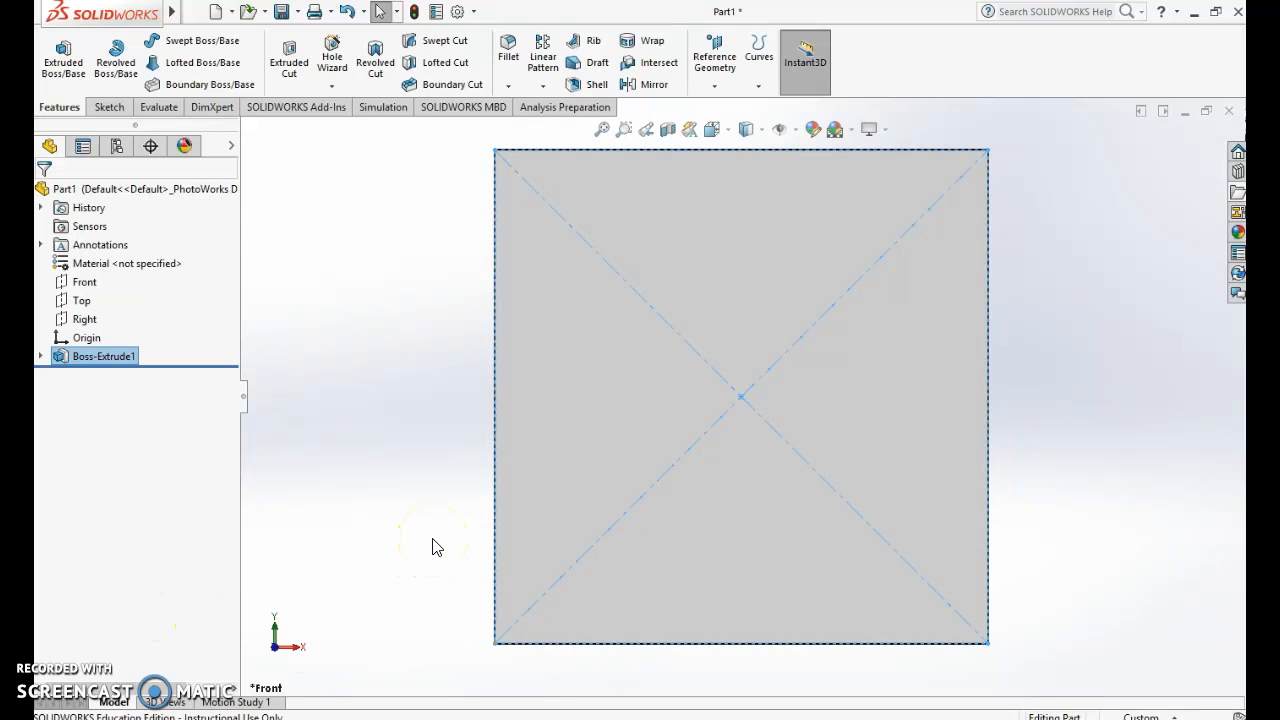
{"action": "middle_click_drag", "start_coordinate": [1000, 391], "coordinate": [738, 405]}
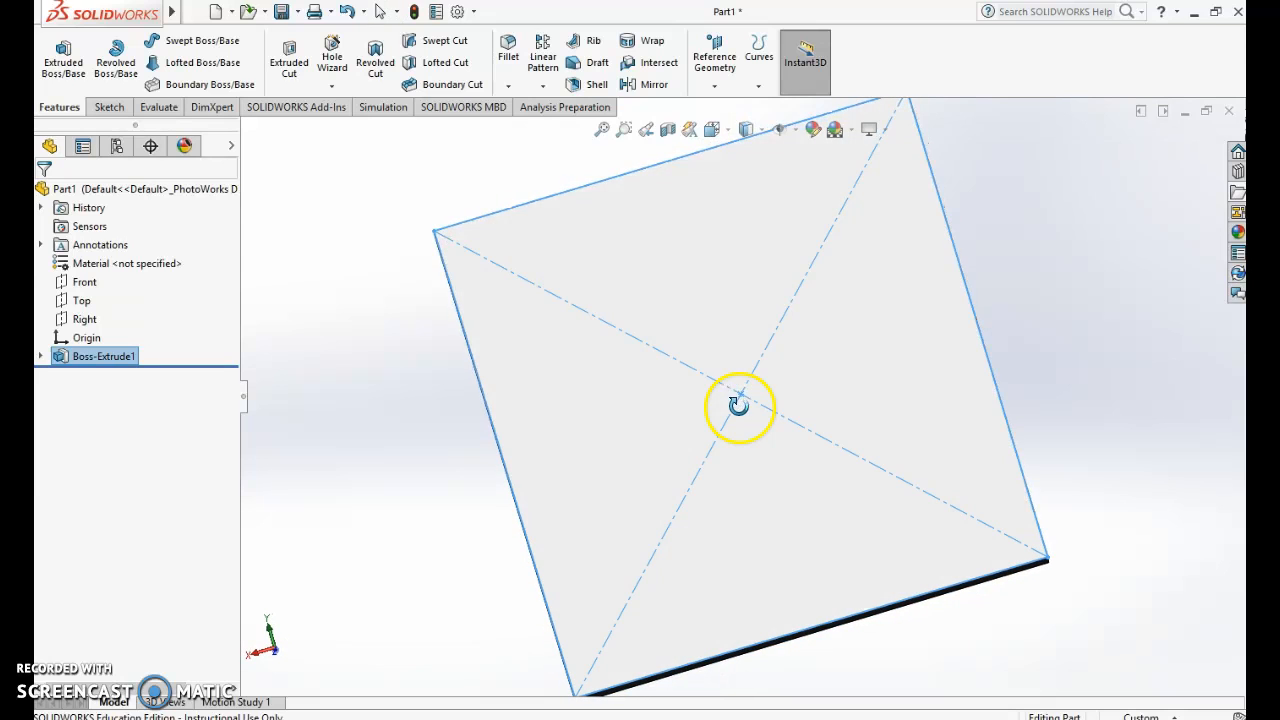
{"action": "key", "text": "Escape"}
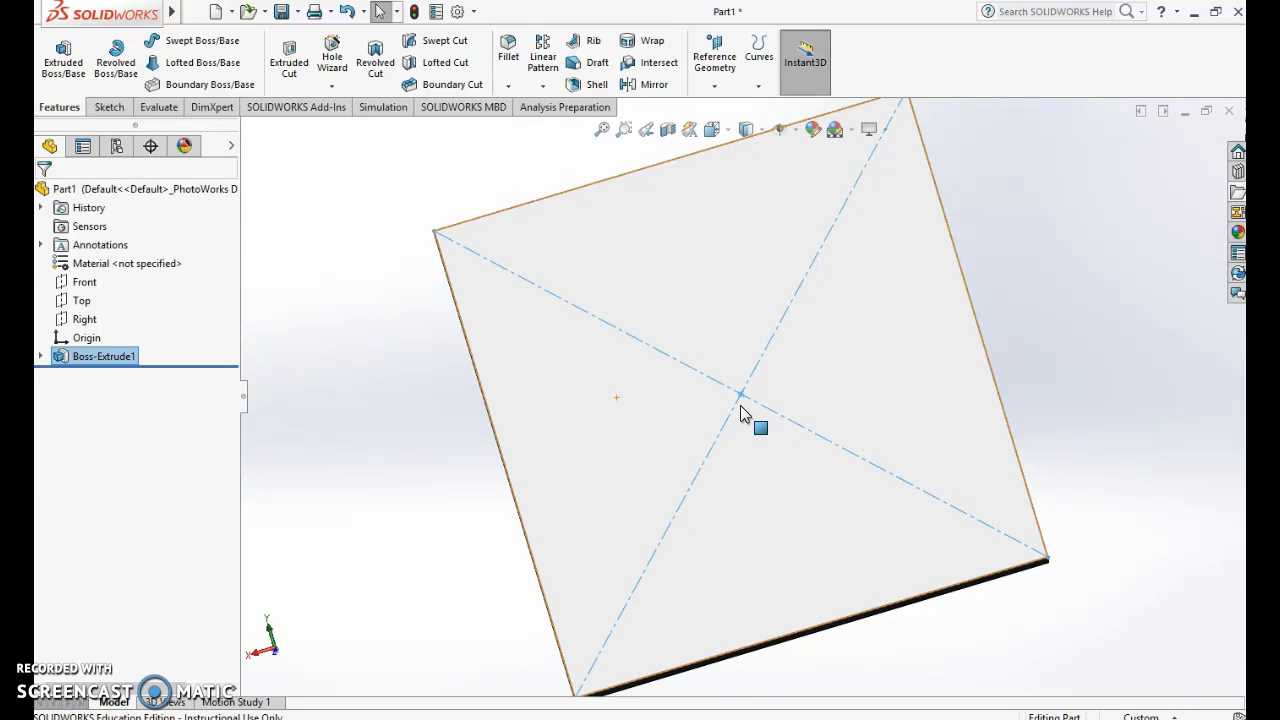
{"action": "middle_click_drag", "start_coordinate": [977, 314], "coordinate": [682, 366]}
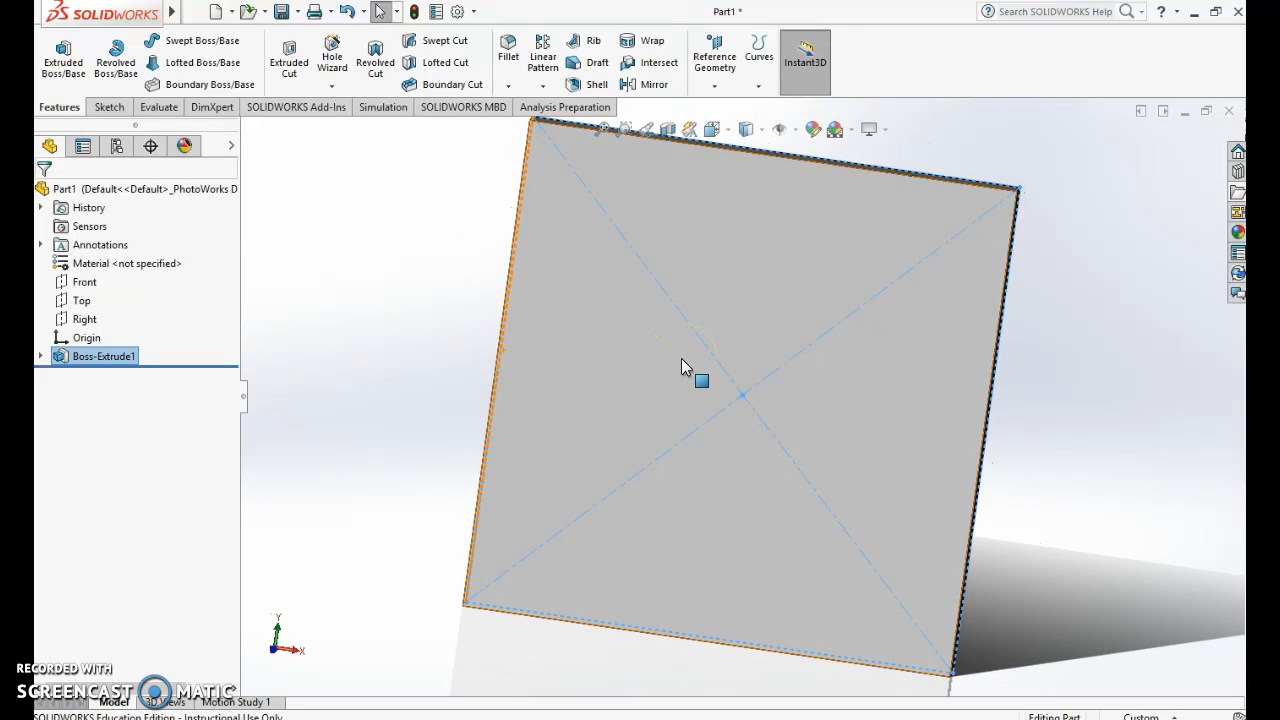